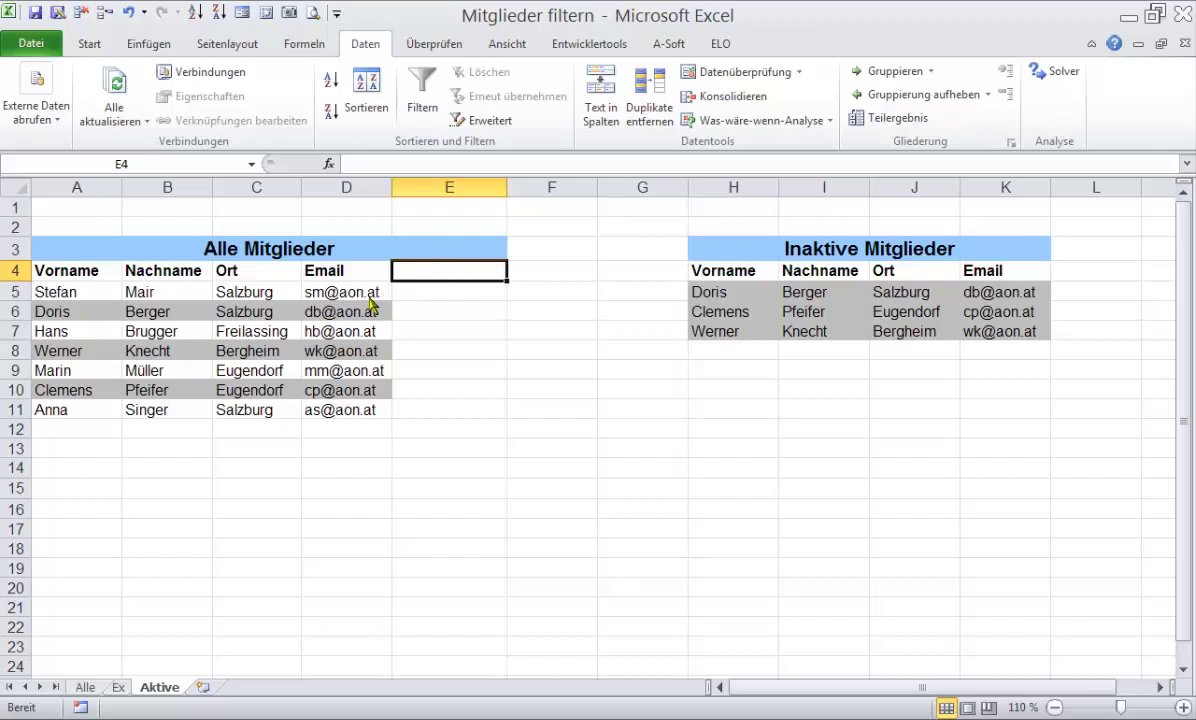
- Enter the header 'aktiv' in E4 with sample entries 'ja' and 'nein' below it
{"action": "type", "text": "aktiv"}
{"action": "key", "text": "Return"}
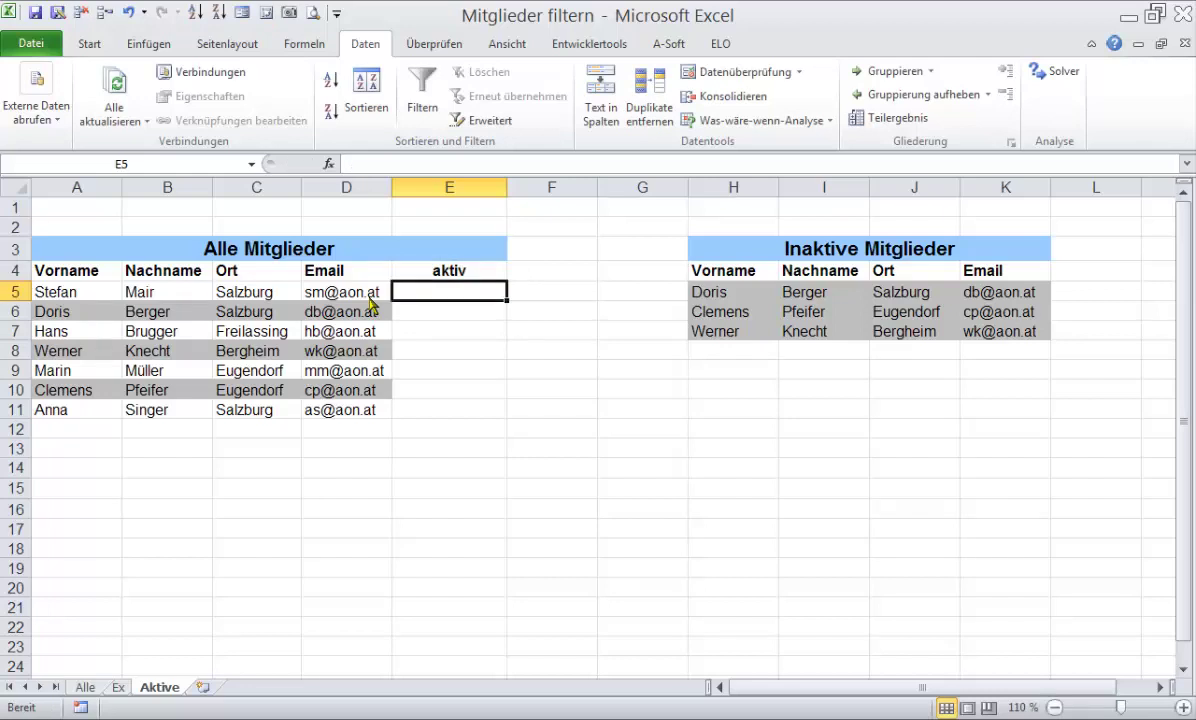
{"action": "type", "text": "ja"}
{"action": "key", "text": "Return"}
{"action": "type", "text": "nein"}
{"action": "key", "text": "Return"}
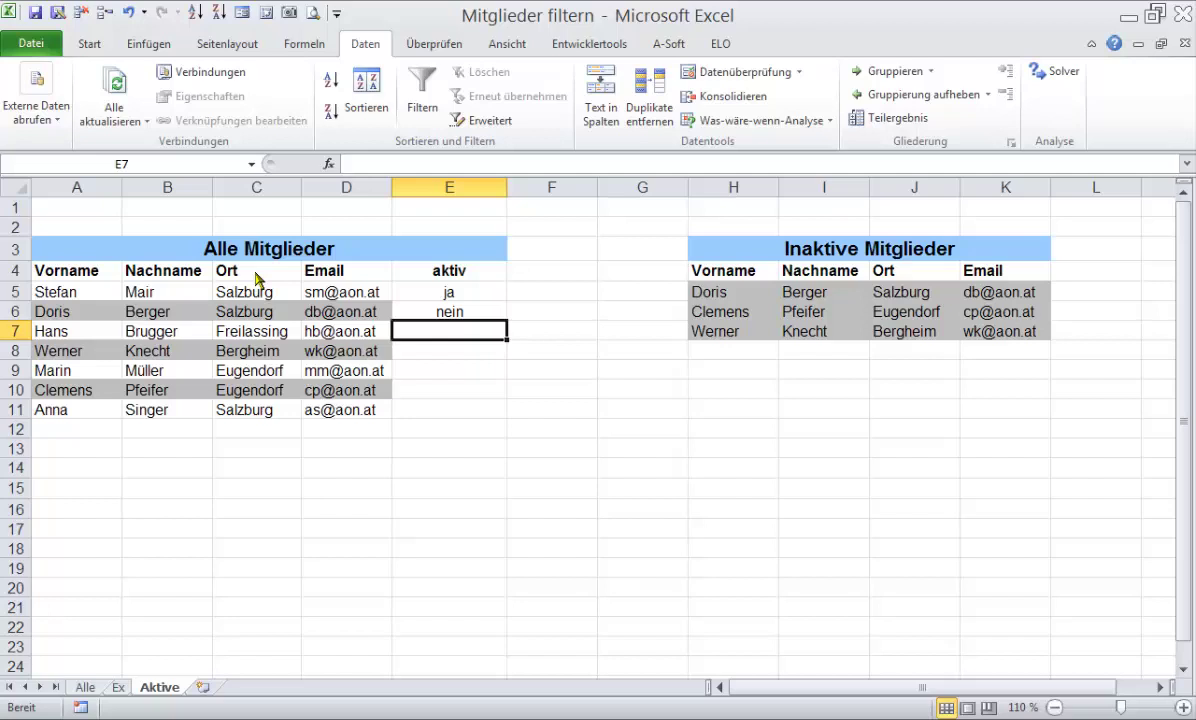
- Clear the ja/nein samples and begin the formula =zählenwenn( in E5
{"action": "left_click_drag", "start_coordinate": [449, 292], "coordinate": [449, 327]}
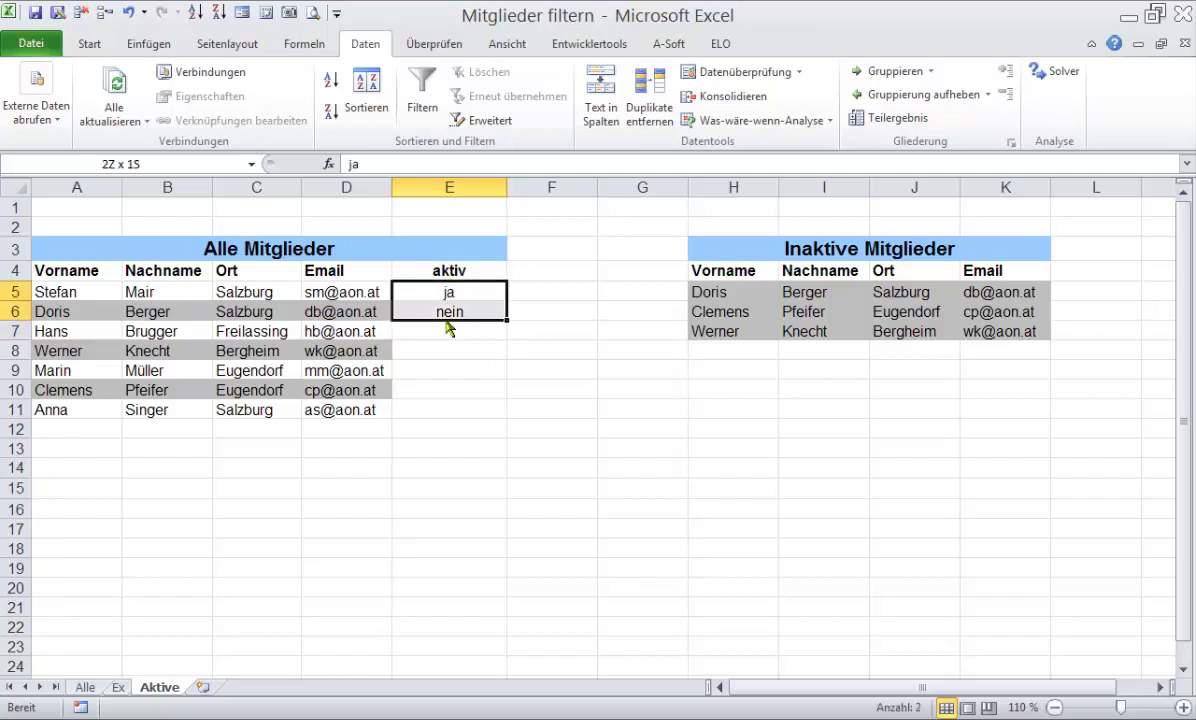
{"action": "key", "text": "Delete"}
{"action": "type", "text": "=zählenwenn("}
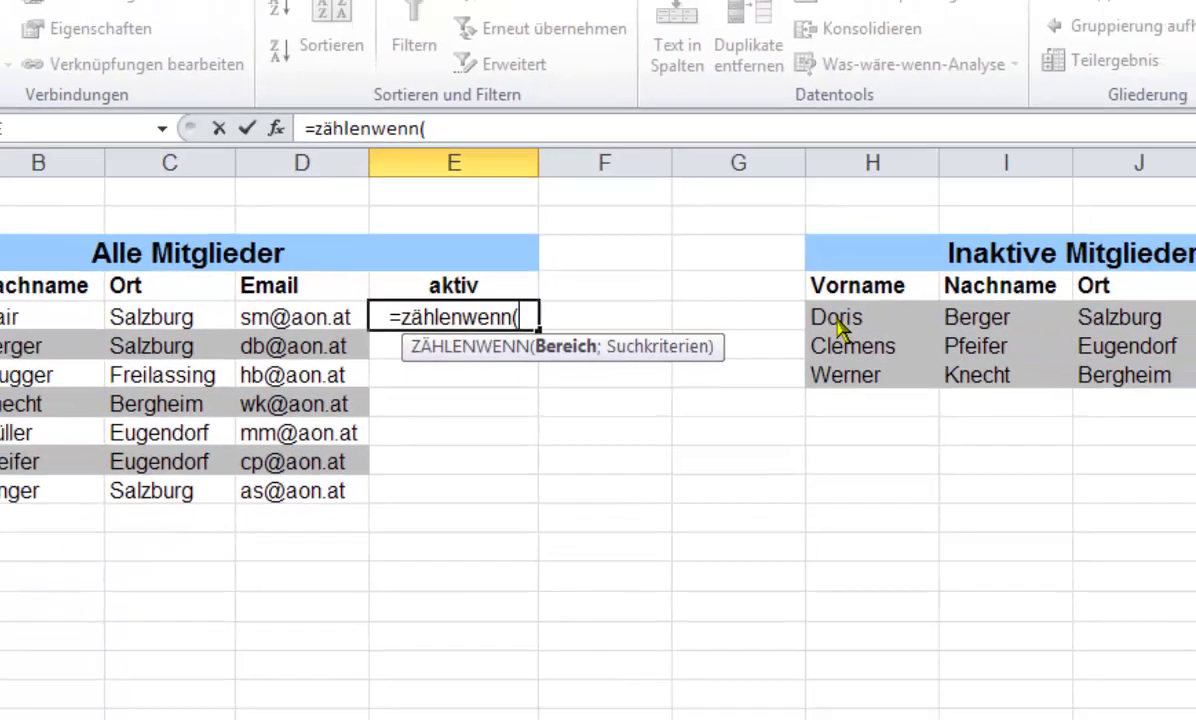
- Complete E5's formula as =zählenwenn($H$5:$K$7;A5:D5), with the inactive-members range made absolute
{"action": "left_click_drag", "start_coordinate": [922, 345], "coordinate": [1000, 331]}
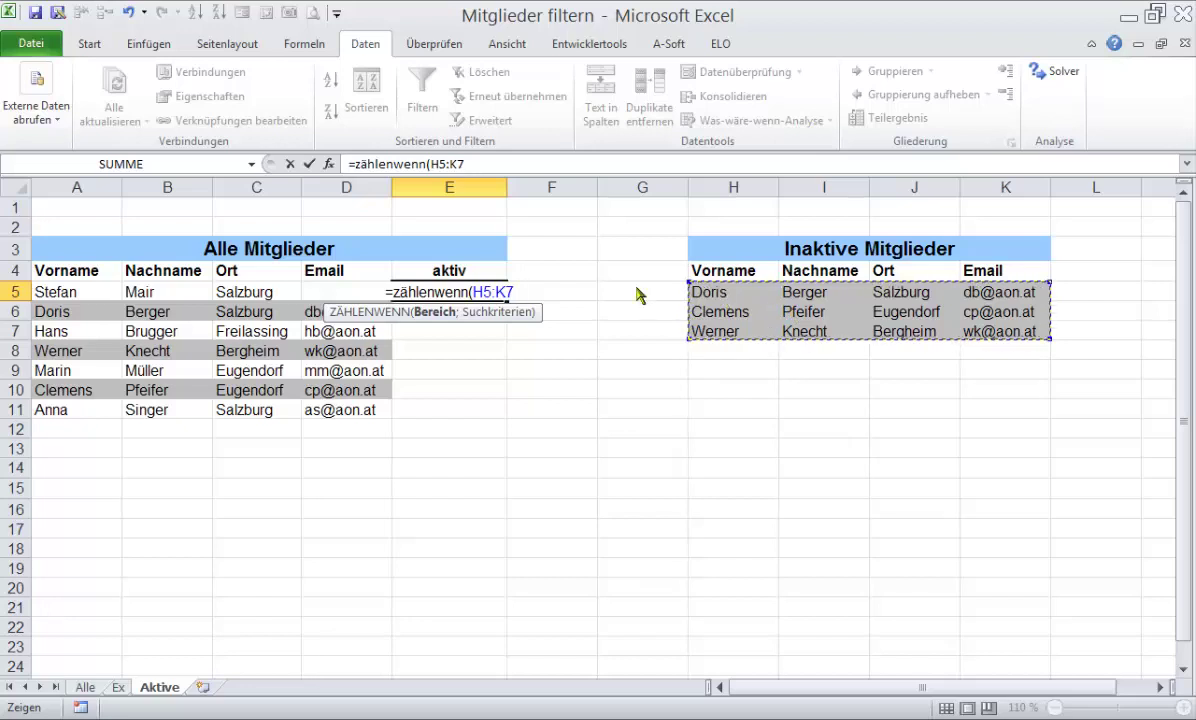
{"action": "key", "text": "F4"}
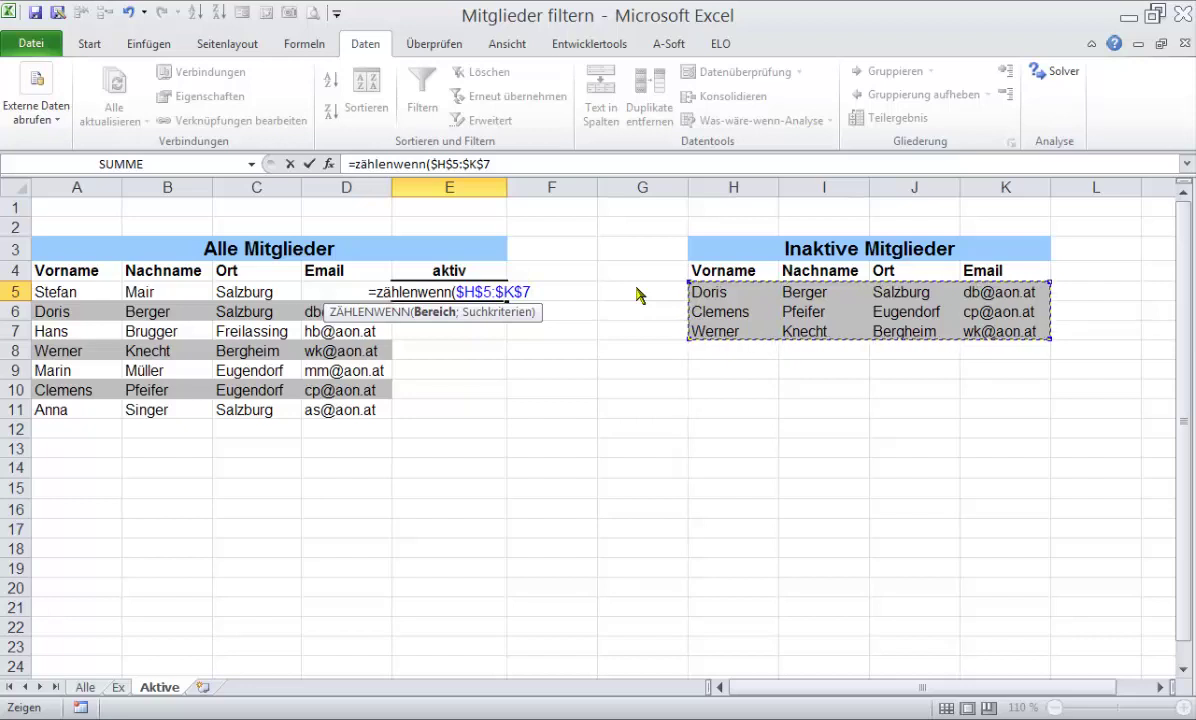
{"action": "type", "text": ";"}
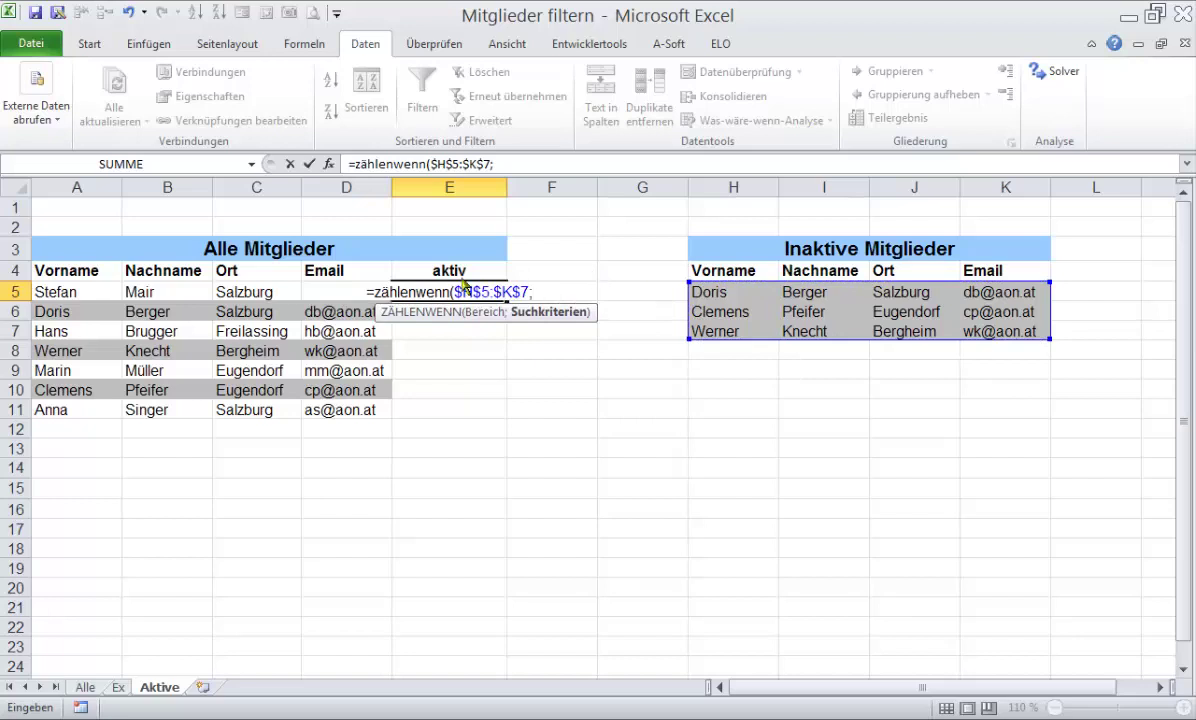
{"action": "left_click", "coordinate": [51, 295]}
{"action": "left_click_drag", "start_coordinate": [51, 295], "coordinate": [310, 300]}
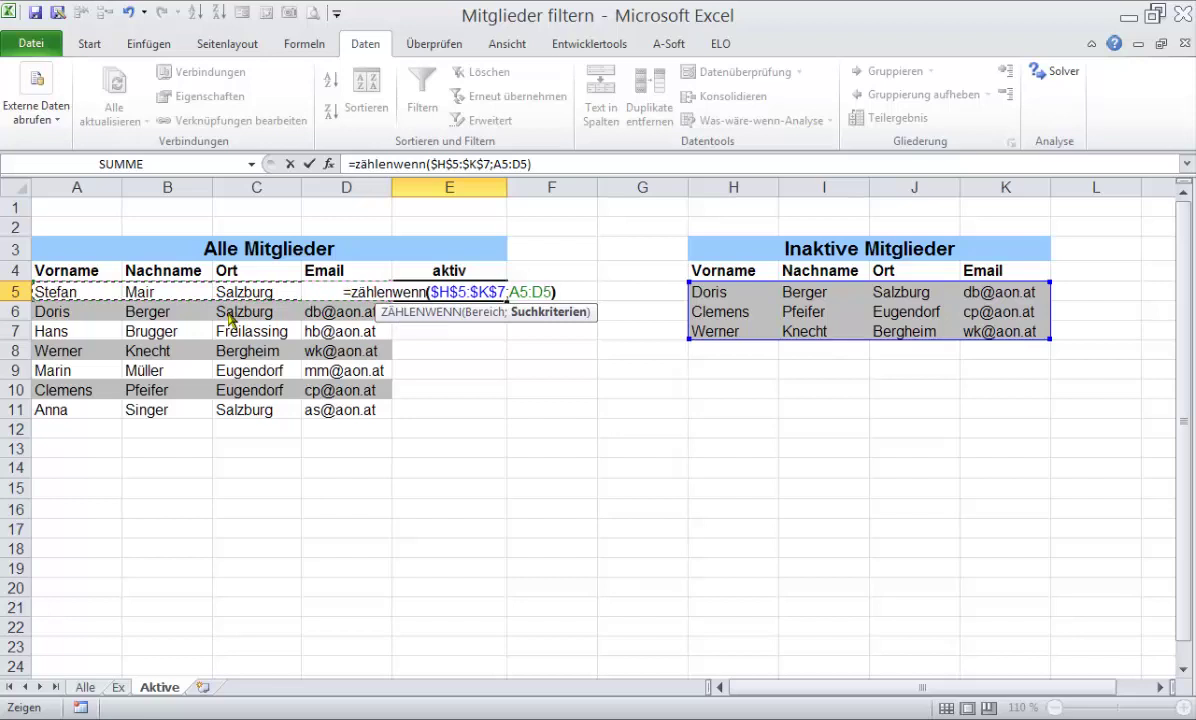
{"action": "type", "text": ")"}
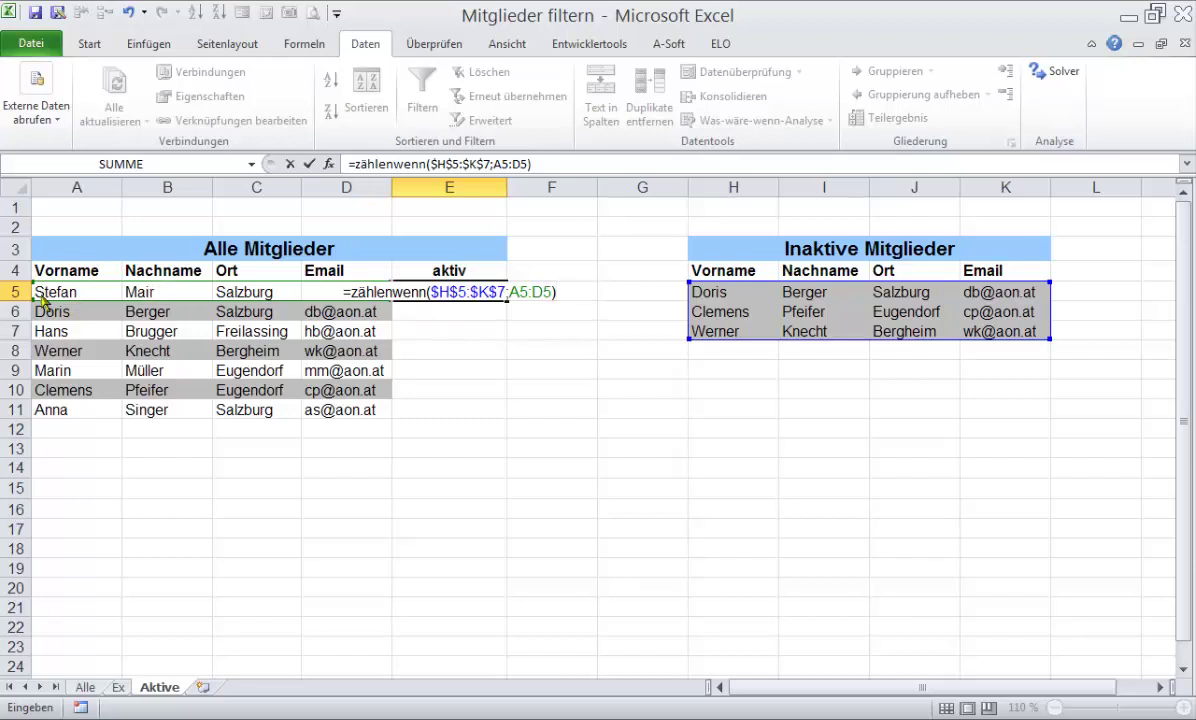
{"action": "left_click_drag", "start_coordinate": [44, 298], "coordinate": [358, 294]}
{"action": "mouse_move", "coordinate": [77, 287]}
{"action": "left_mouse_down"}
{"action": "mouse_move", "coordinate": [213, 305]}
{"action": "mouse_move", "coordinate": [366, 295]}
{"action": "left_mouse_up"}
- Commit E5 as the array formula {=ZÄHLENWENN($H$5:$K$7;A5:D5)}, returning 0, and undo the fill to E11
{"action": "key", "text": "ctrl+shift+Return"}
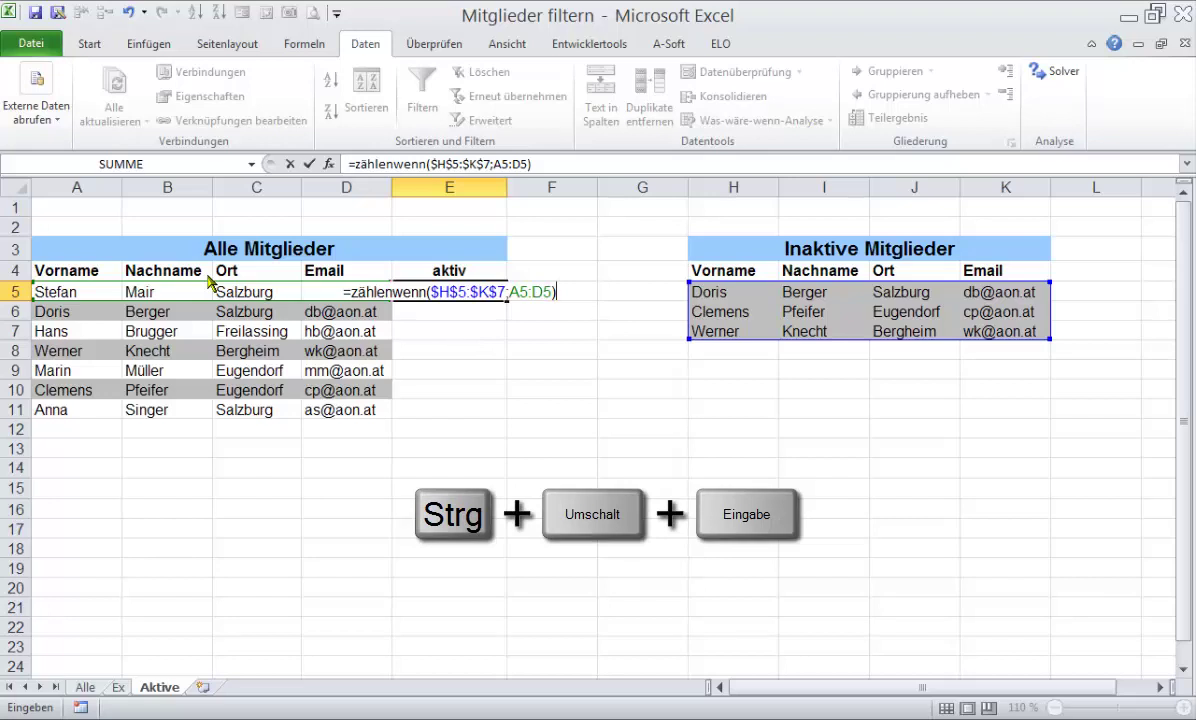
{"action": "key", "text": "ctrl+shift+Return"}
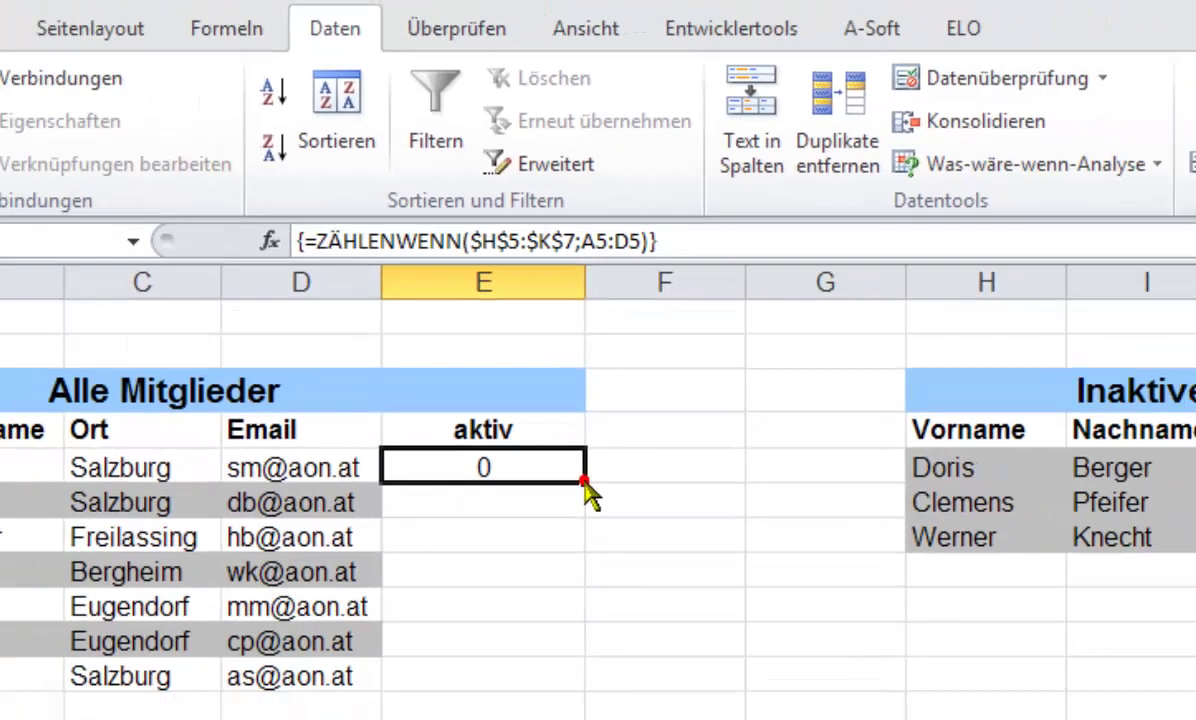
{"action": "left_click_drag", "start_coordinate": [584, 480], "coordinate": [584, 689]}
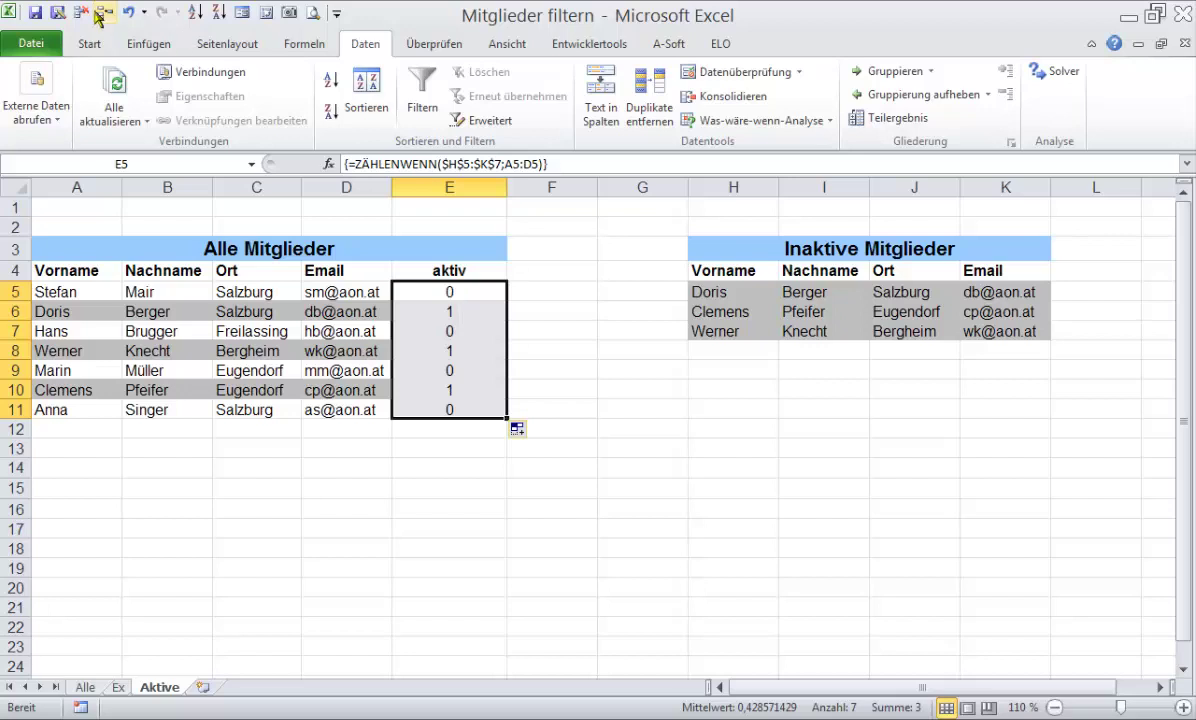
{"action": "left_click", "coordinate": [127, 13]}
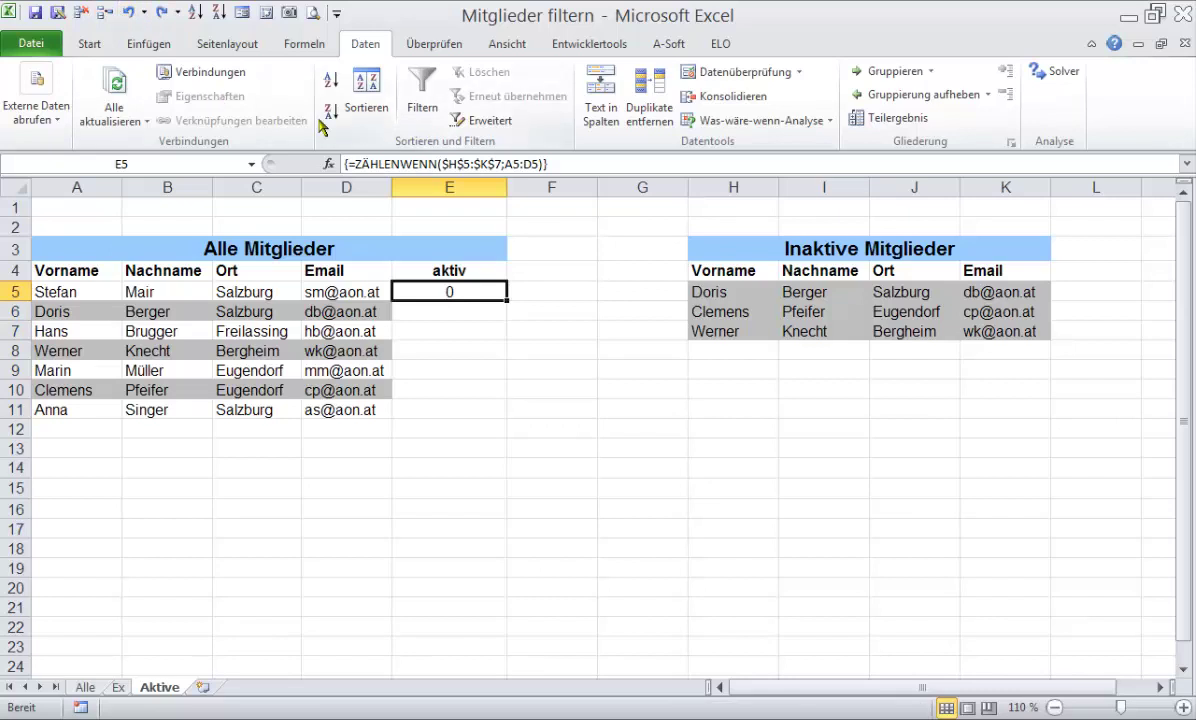
- Rewrite E5 as =zählenwenns($H$5:$H$7;A5;$I$5:$I$7;B5) to match first and last names
{"action": "type", "text": "=zählenwenn"}
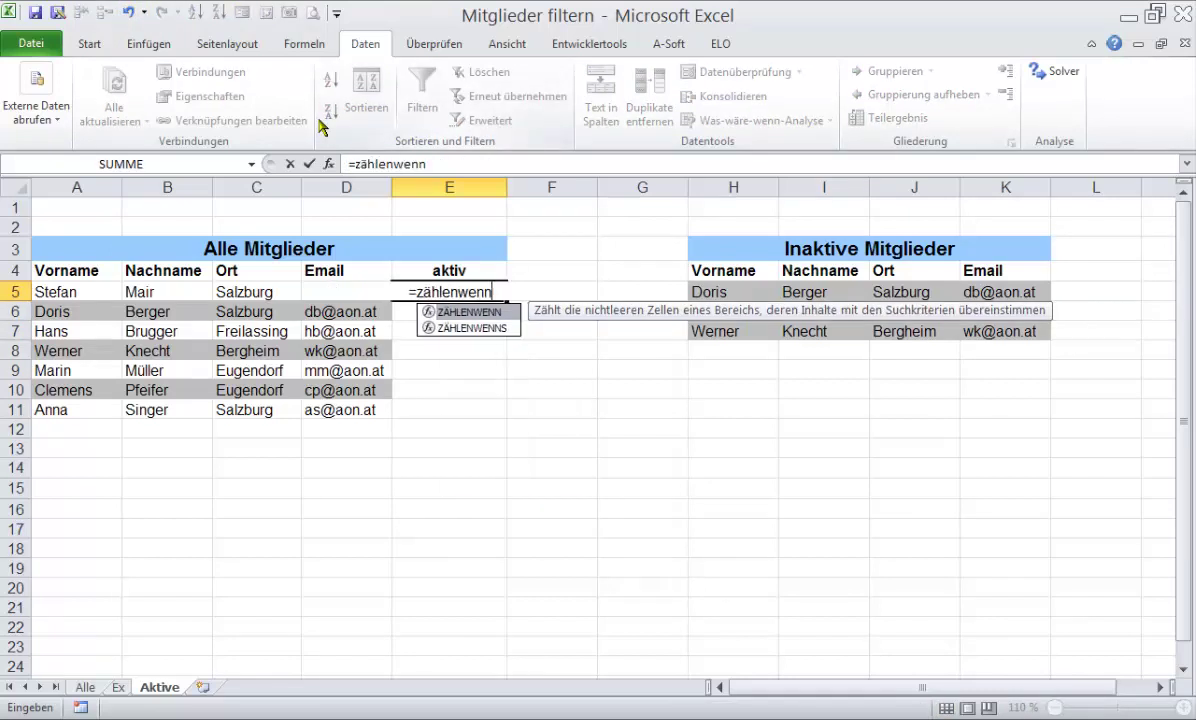
{"action": "type", "text": "s"}
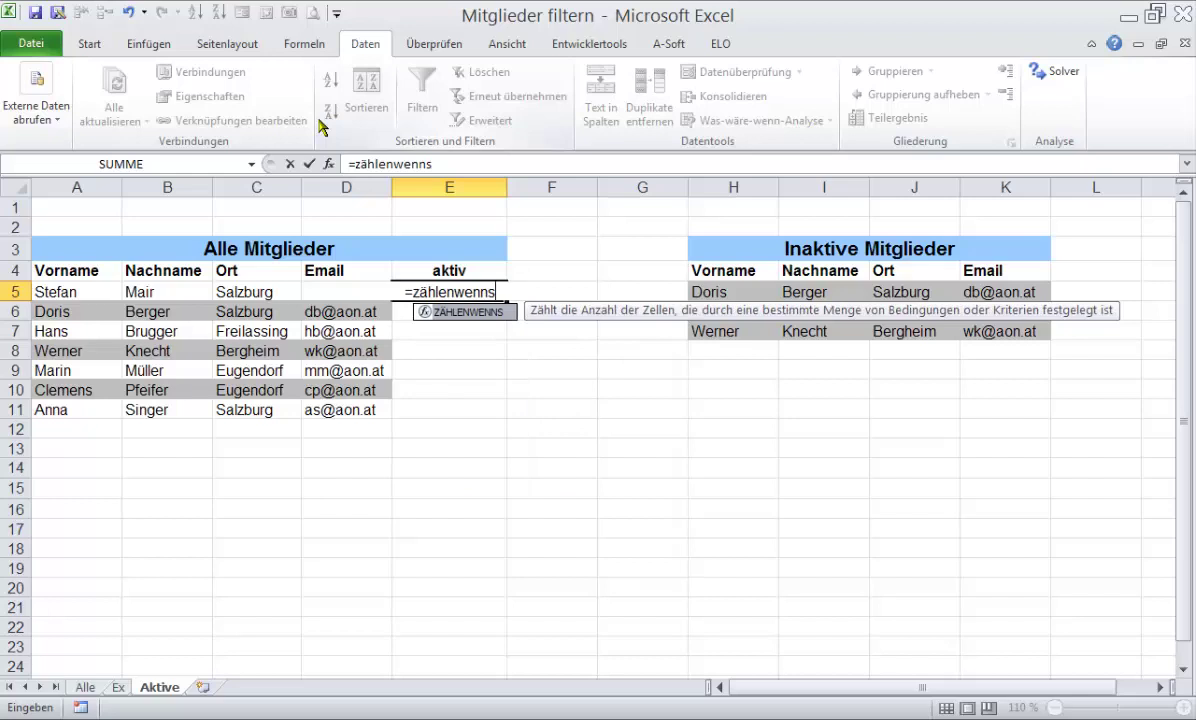
{"action": "type", "text": "("}
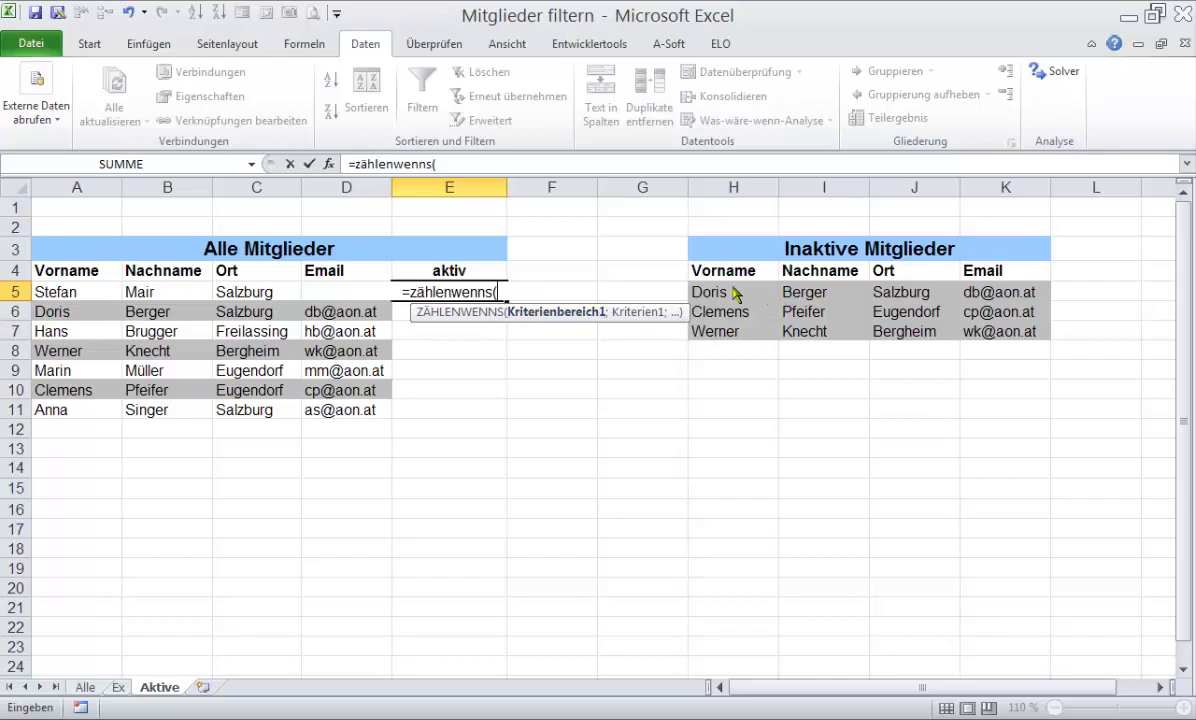
{"action": "left_click_drag", "start_coordinate": [727, 294], "coordinate": [727, 345]}
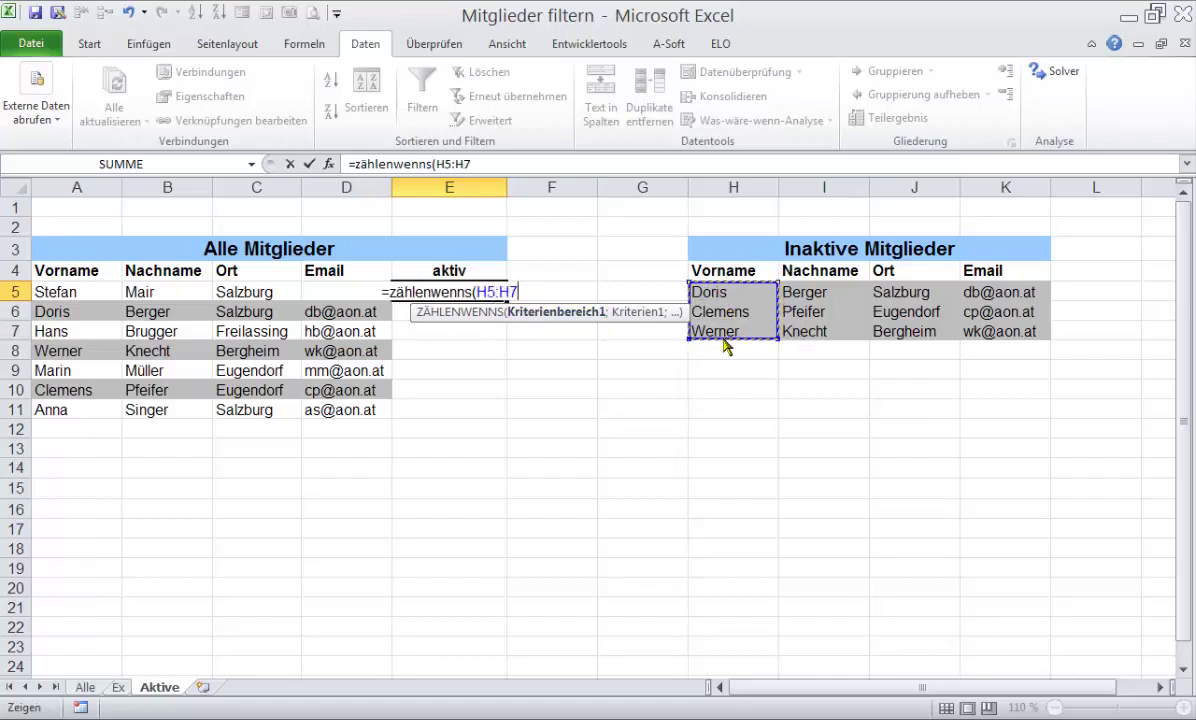
{"action": "key", "text": "F4"}
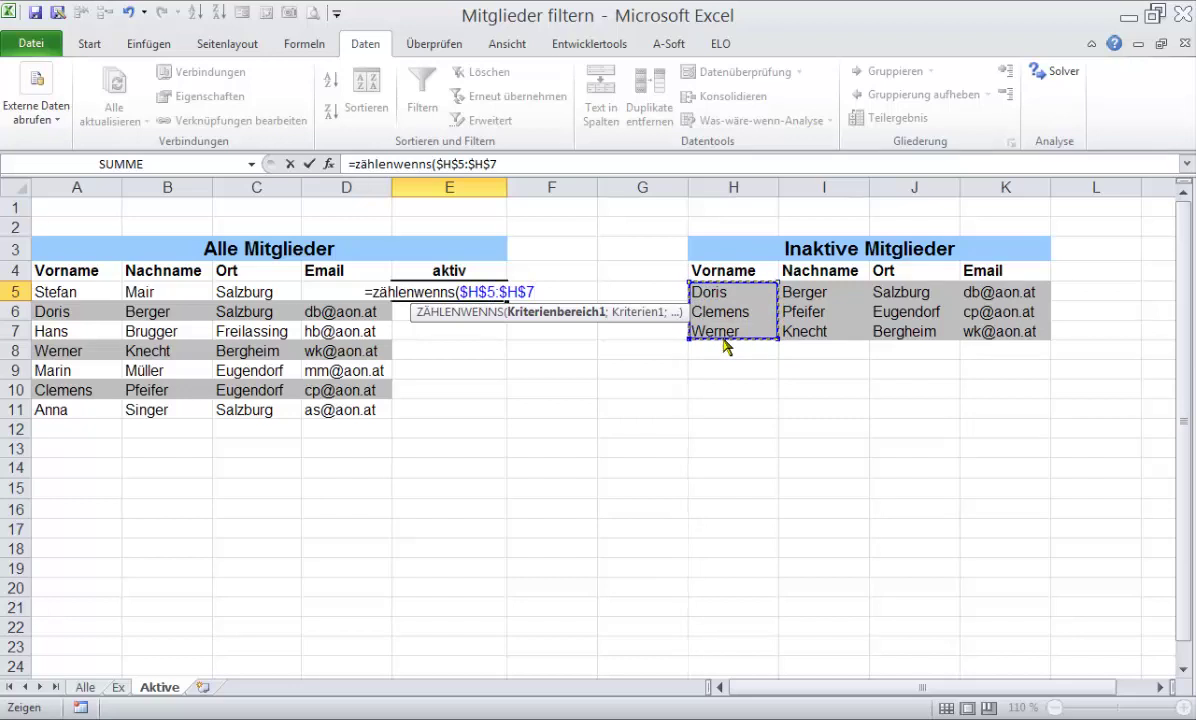
{"action": "type", "text": ";"}
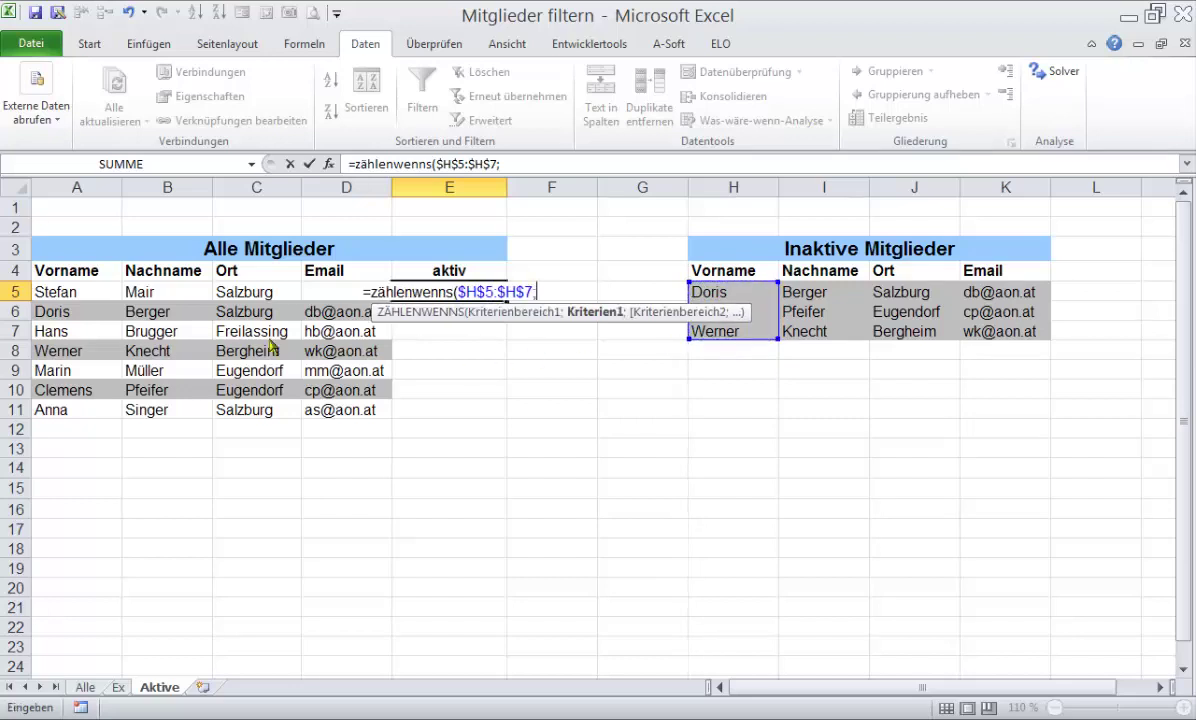
{"action": "left_click", "coordinate": [62, 292]}
{"action": "type", "text": ";"}
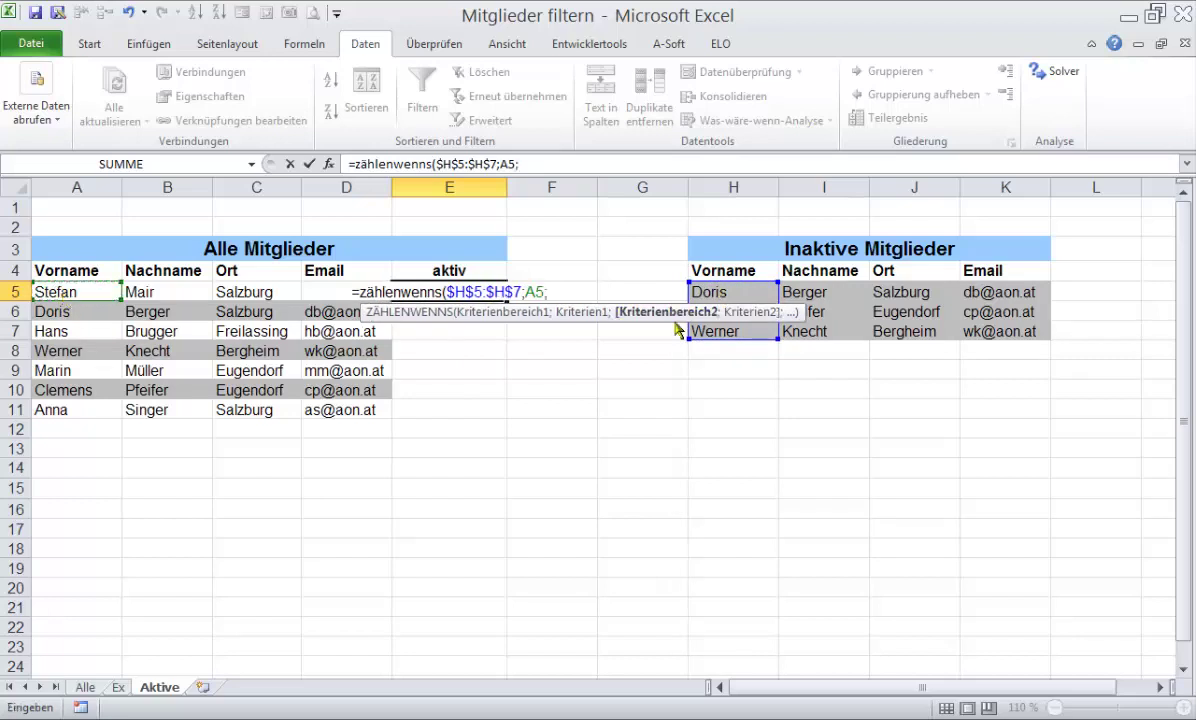
{"action": "left_click_drag", "start_coordinate": [805, 291], "coordinate": [818, 345]}
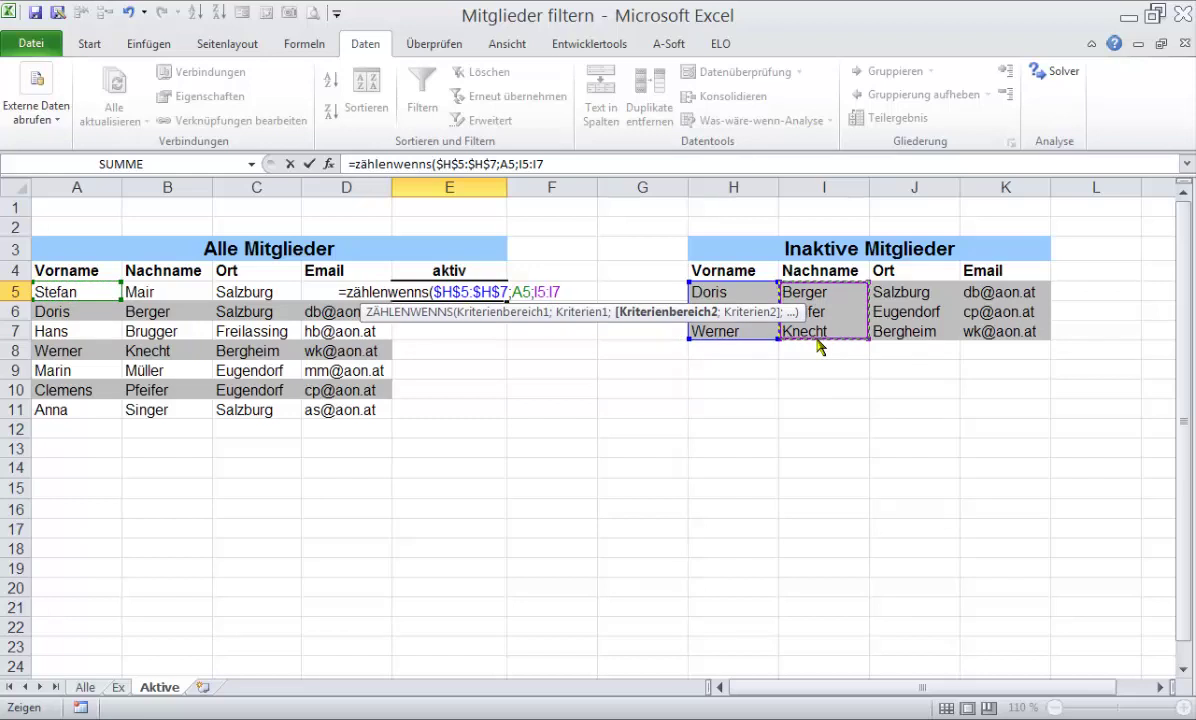
{"action": "key", "text": "F4"}
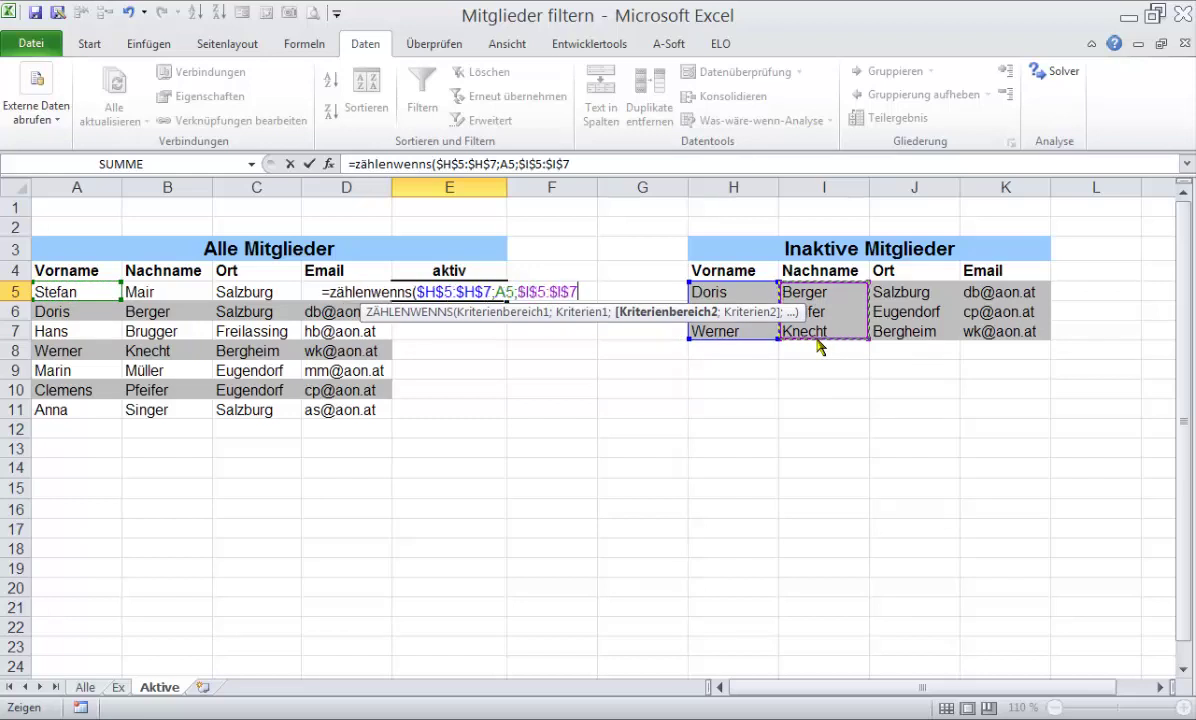
{"action": "type", "text": ";"}
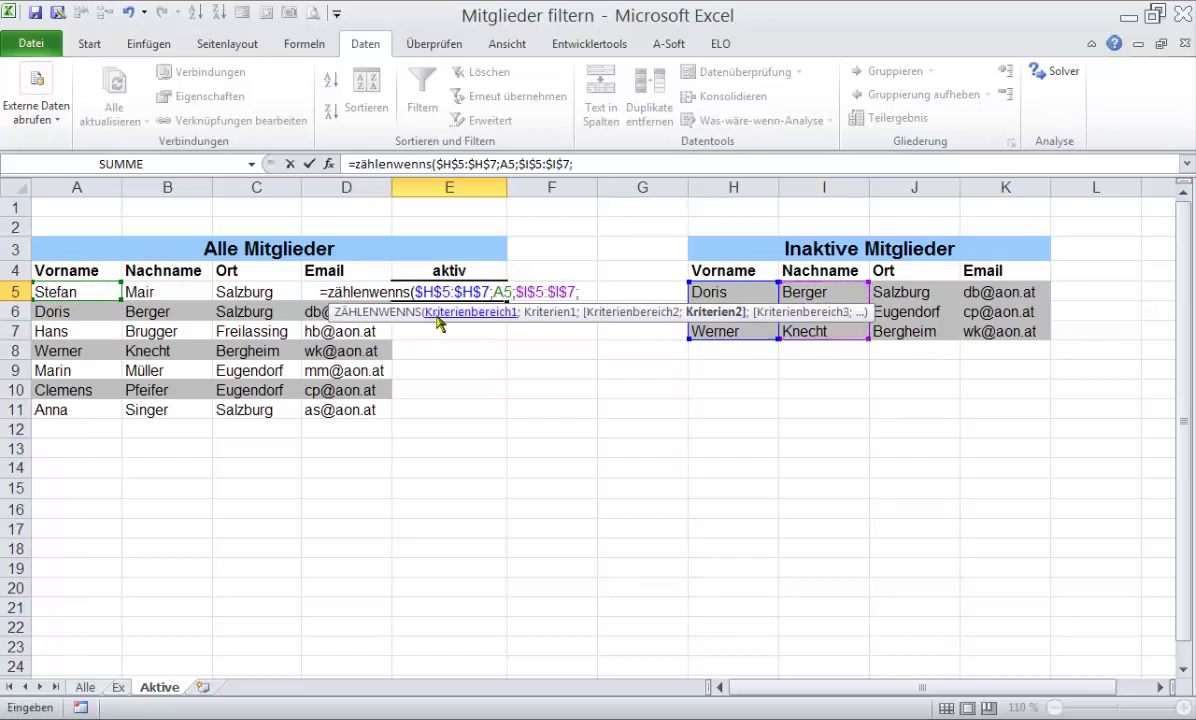
{"action": "left_click", "coordinate": [146, 290]}
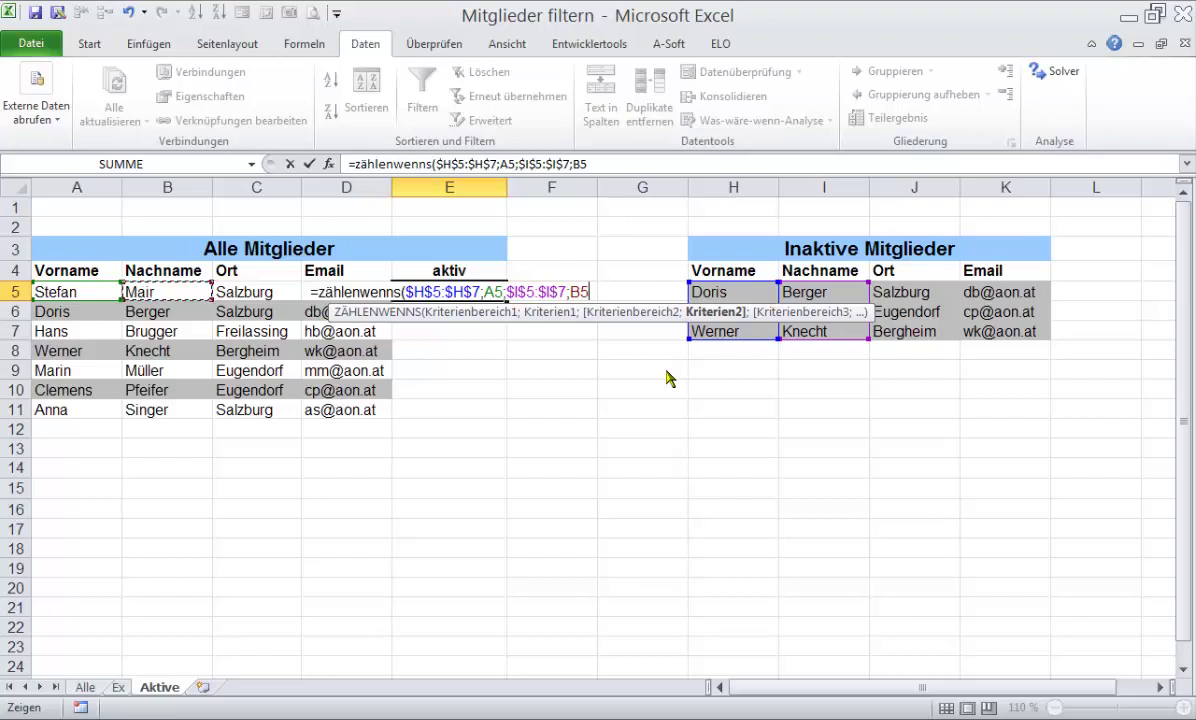
{"action": "type", "text": ")"}
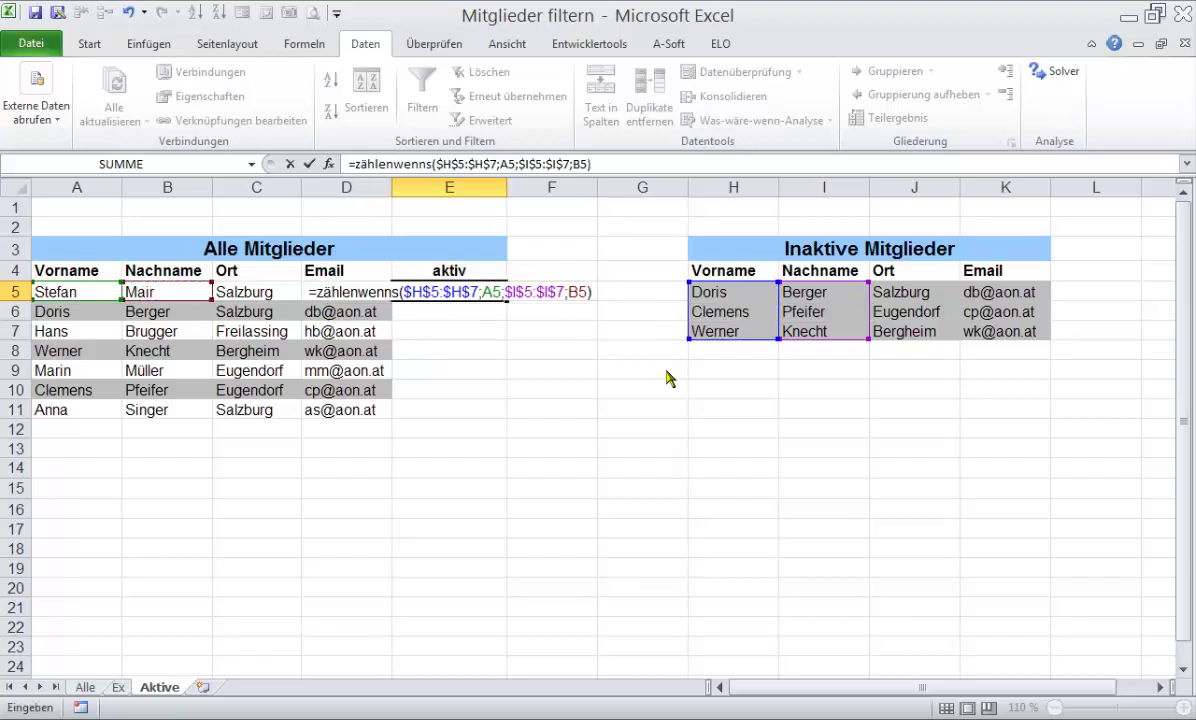
{"action": "key", "text": "ctrl+Return"}
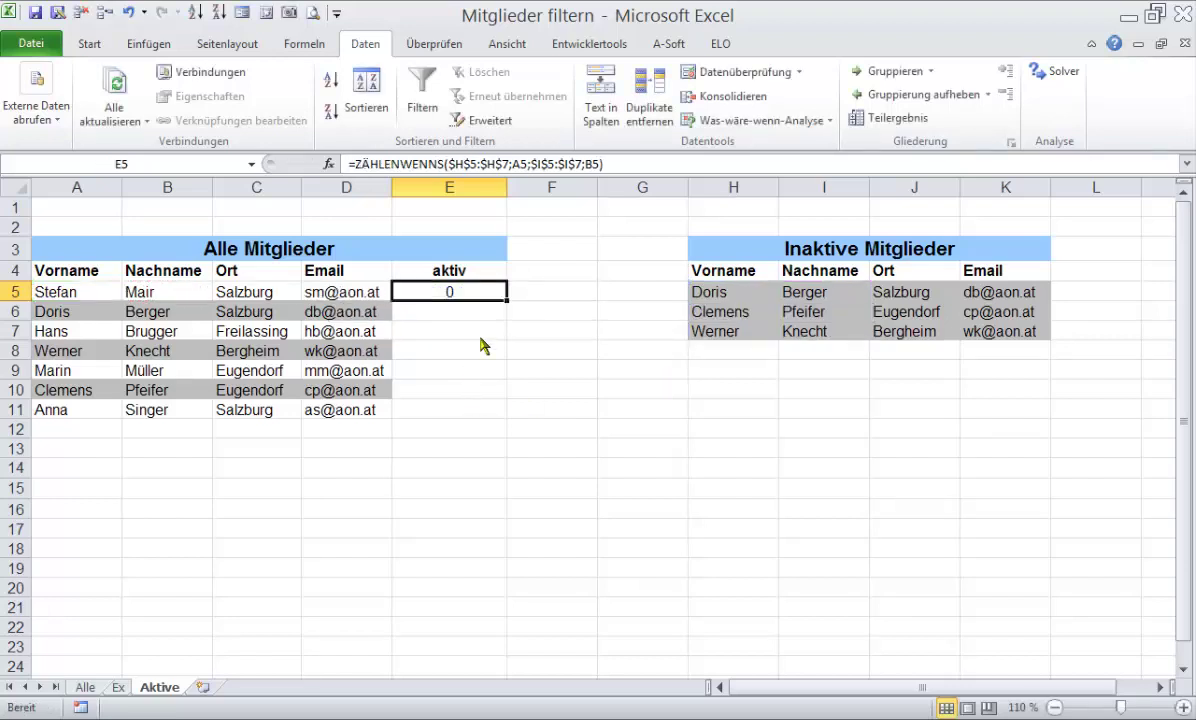
- Fill the count formula from E5 down to E11, then reopen E5's formula for editing
{"action": "left_click_drag", "start_coordinate": [507, 298], "coordinate": [484, 412]}
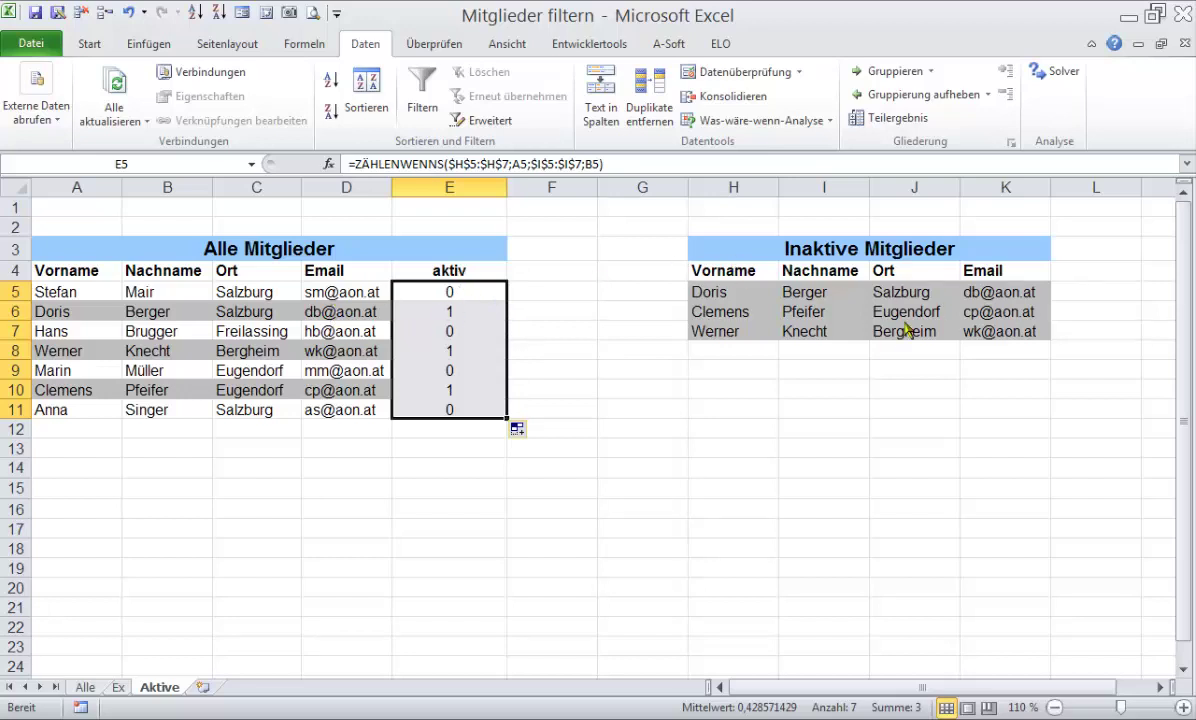
{"action": "left_click", "coordinate": [418, 288]}
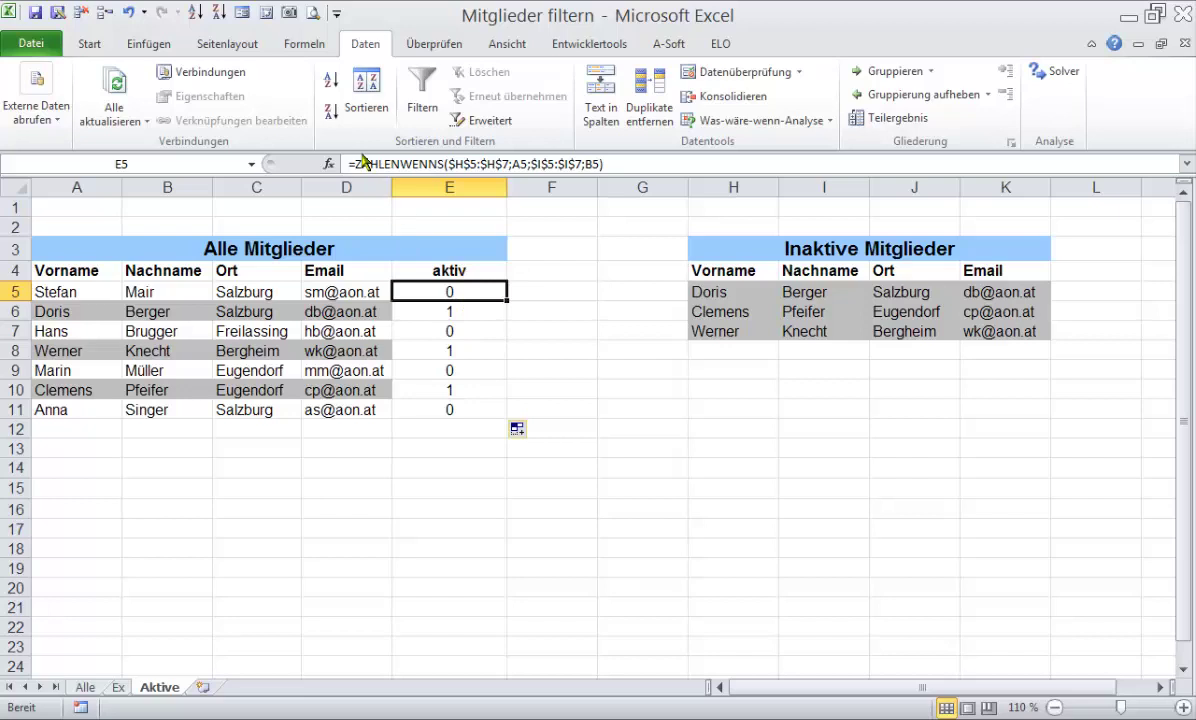
{"action": "left_click", "coordinate": [437, 164]}
- Change E5 to =WENN(ZÄHLENWENNS(...)=0;"ja";"nein") and fill it down to E11
{"action": "type", "text": "wenn("}
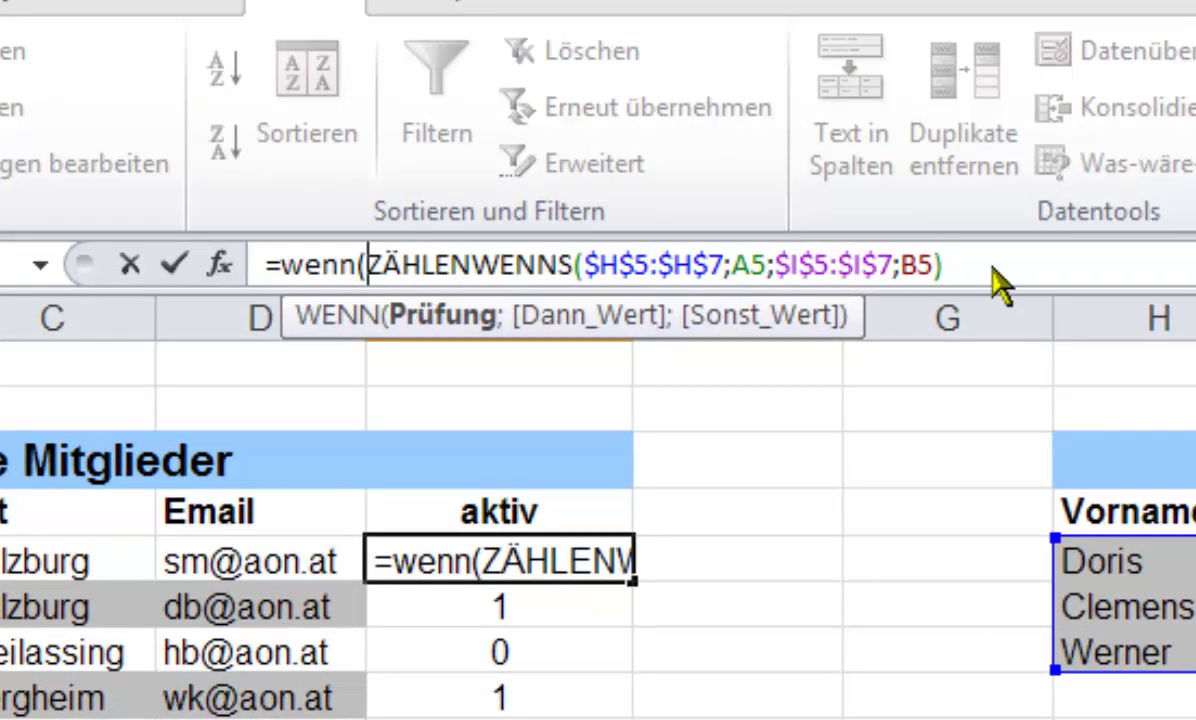
{"action": "left_click", "coordinate": [945, 268]}
{"action": "type", "text": "=0"}
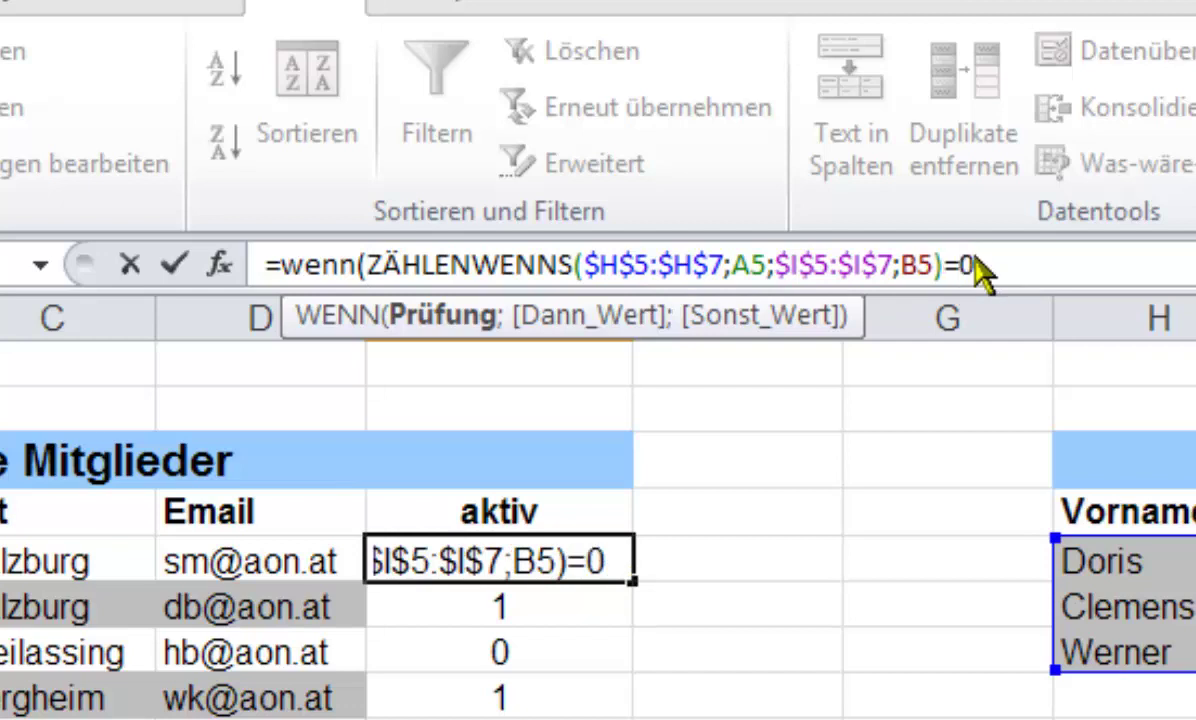
{"action": "type", "text": ";\""}
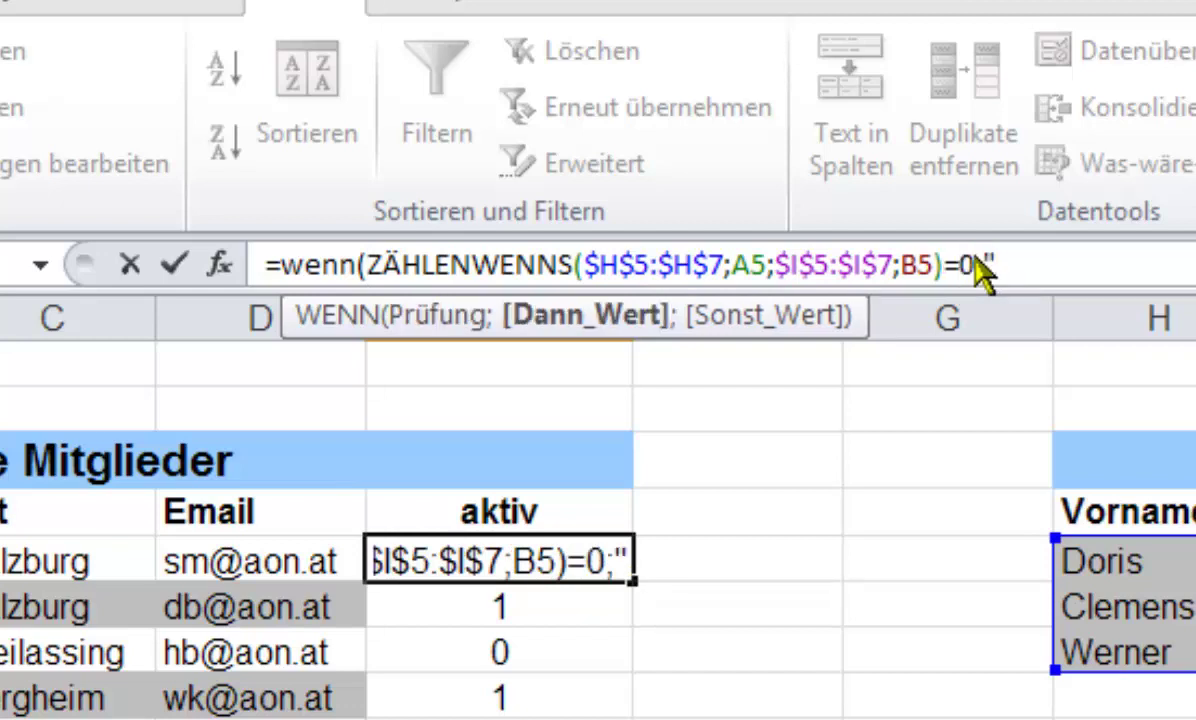
{"action": "type", "text": "ja"}
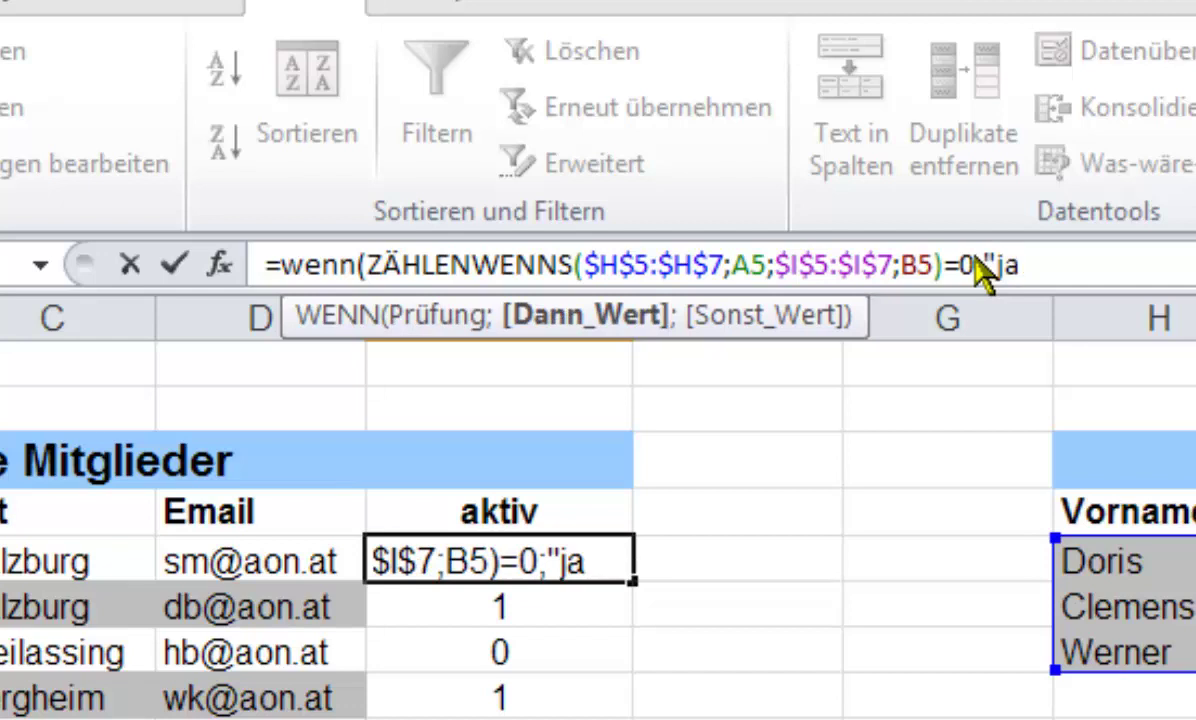
{"action": "type", "text": "\""}
{"action": "type", "text": ";"}
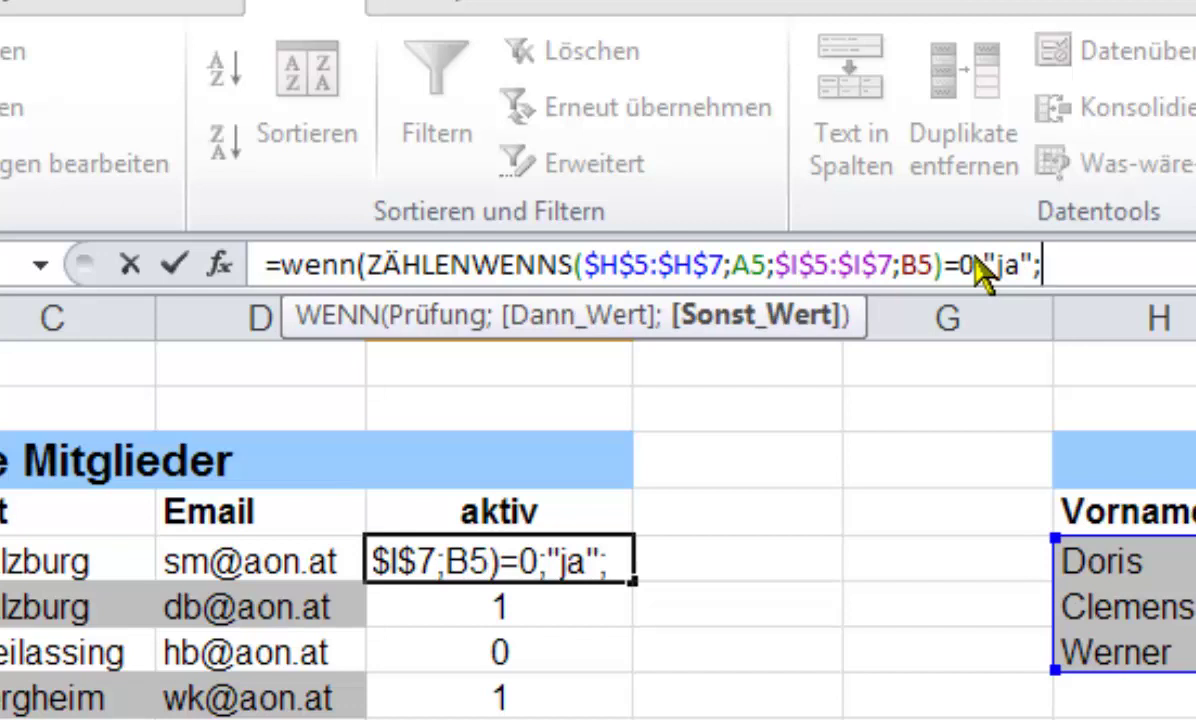
{"action": "type", "text": "\"nein\")"}
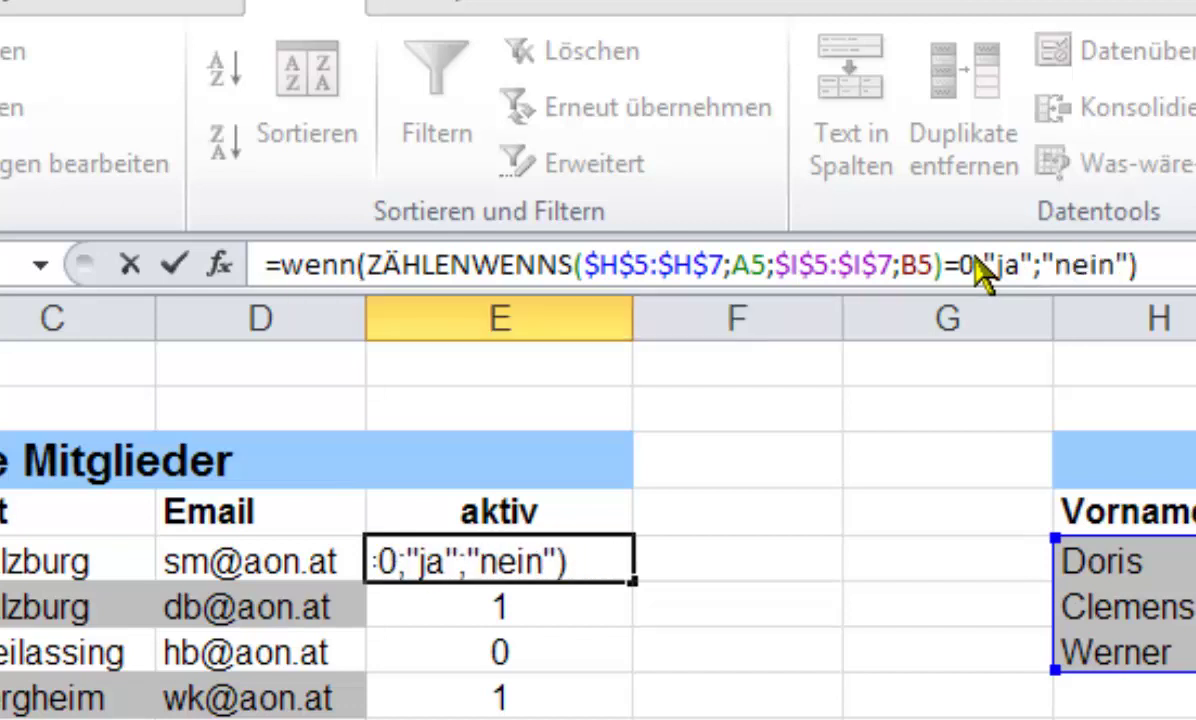
{"action": "key", "text": "Return"}
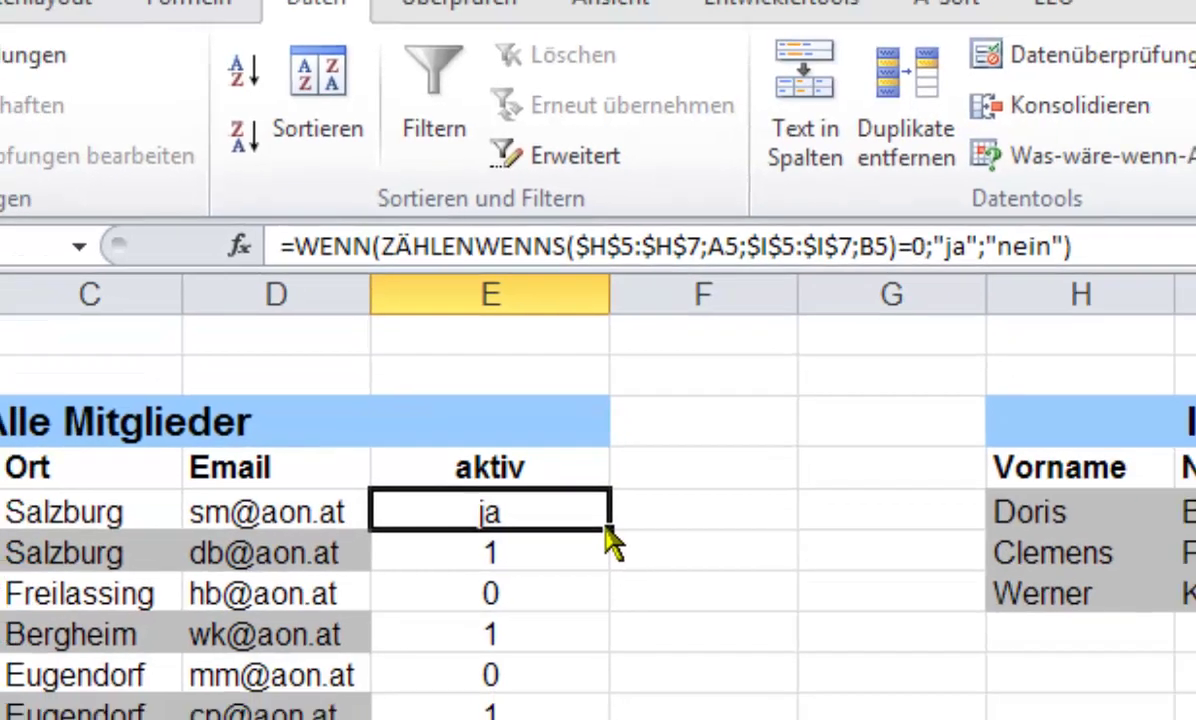
{"action": "left_click_drag", "start_coordinate": [632, 580], "coordinate": [632, 715]}
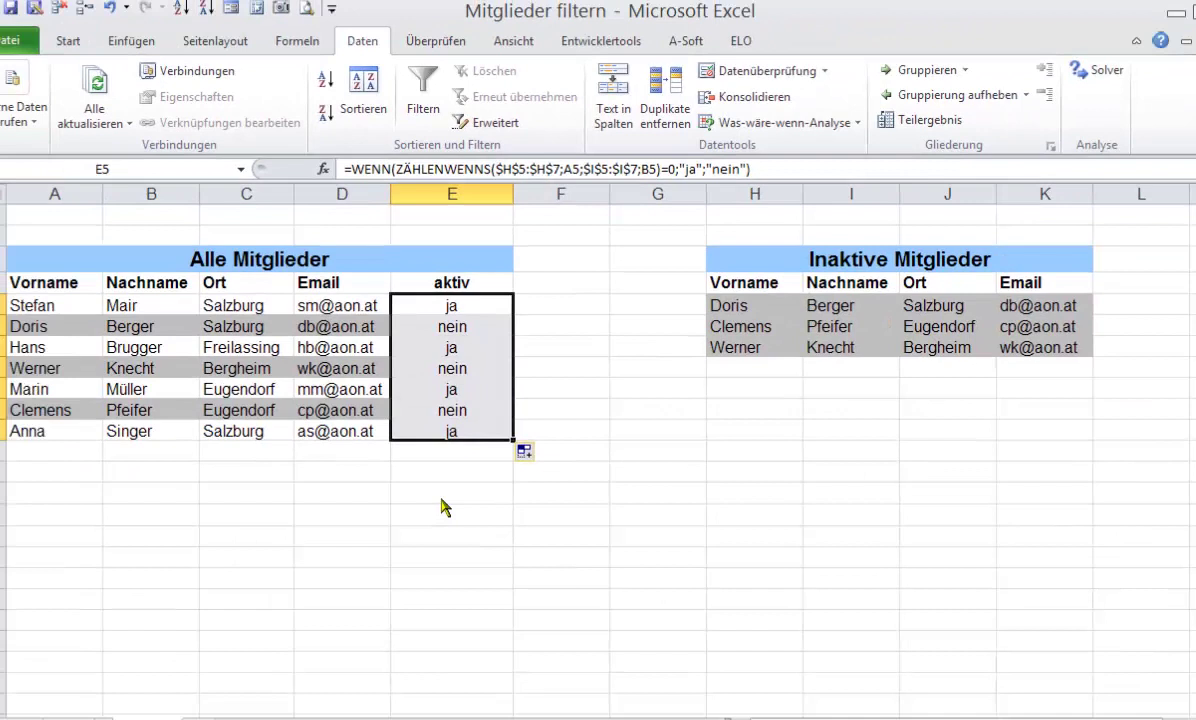
{"action": "left_click", "coordinate": [443, 496]}
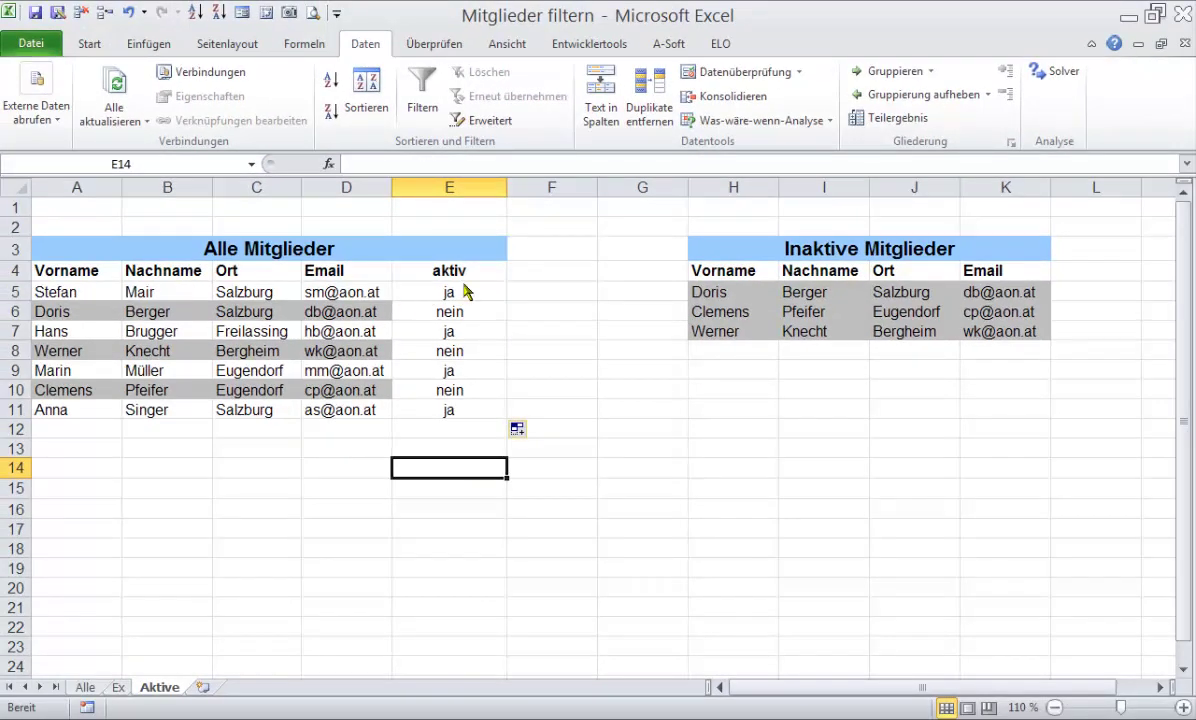
- Filter the aktiv column to show only 'ja', leaving 4 of 7 members visible
{"action": "left_click", "coordinate": [440, 268]}
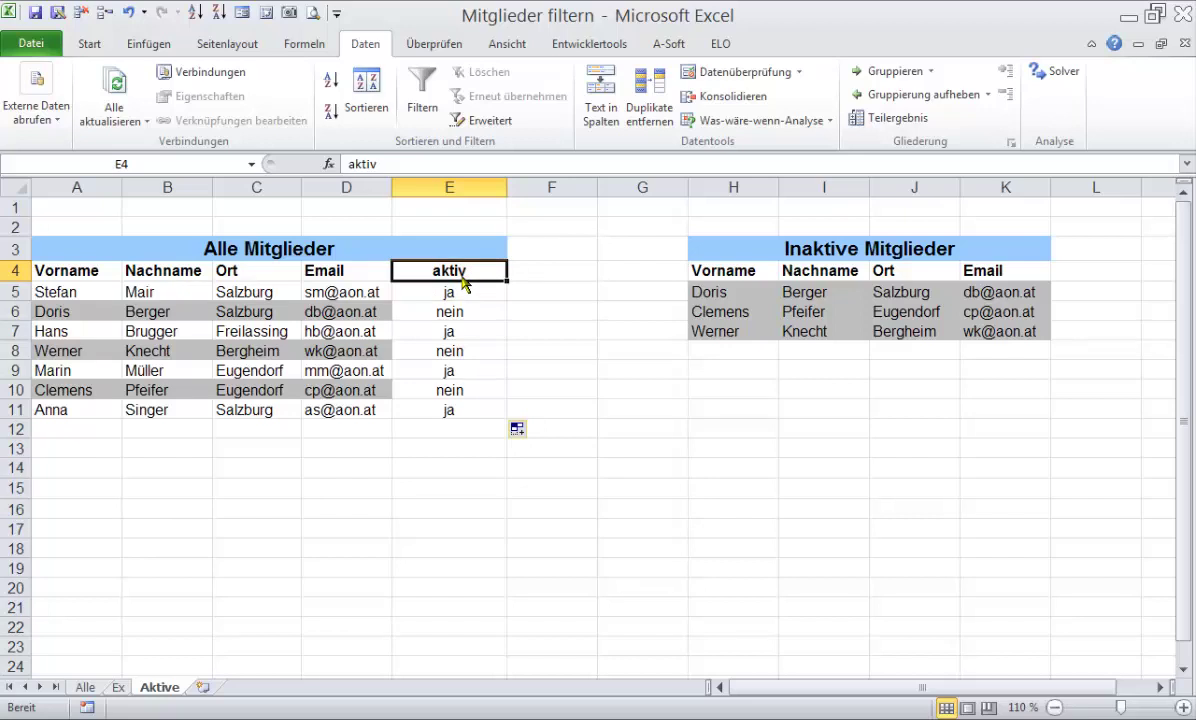
{"action": "left_click", "coordinate": [422, 84]}
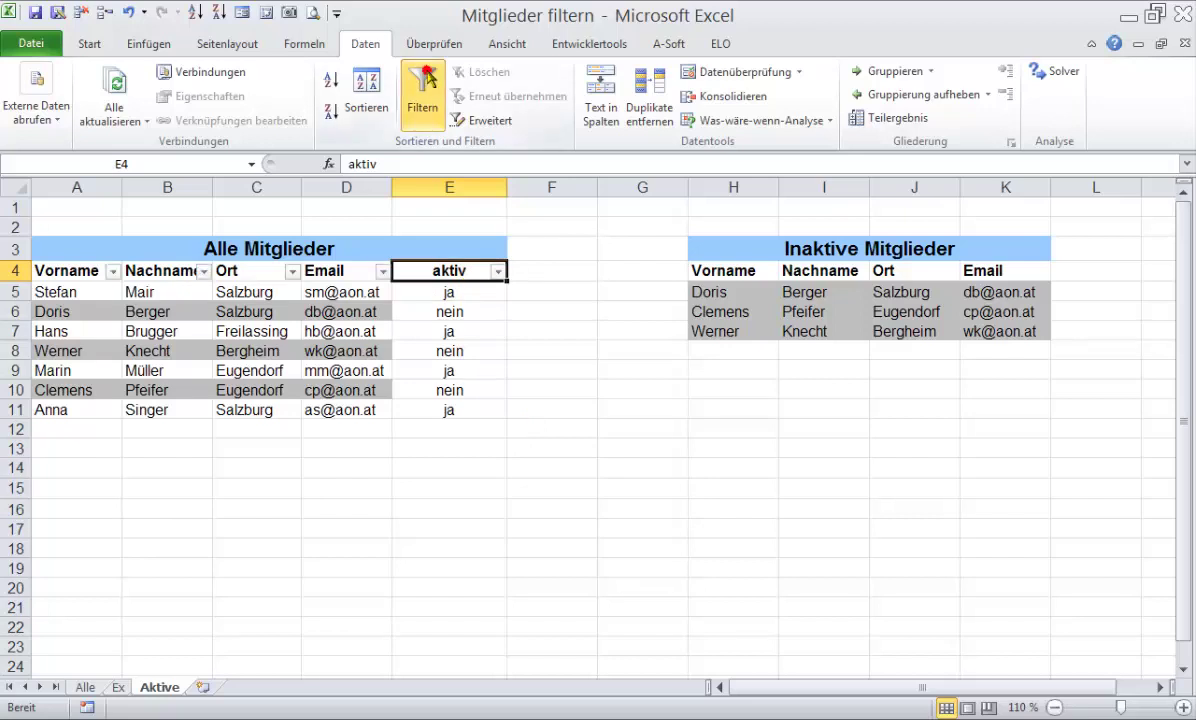
{"action": "left_click", "coordinate": [499, 272]}
{"action": "left_click", "coordinate": [272, 471]}
{"action": "left_click", "coordinate": [272, 486]}
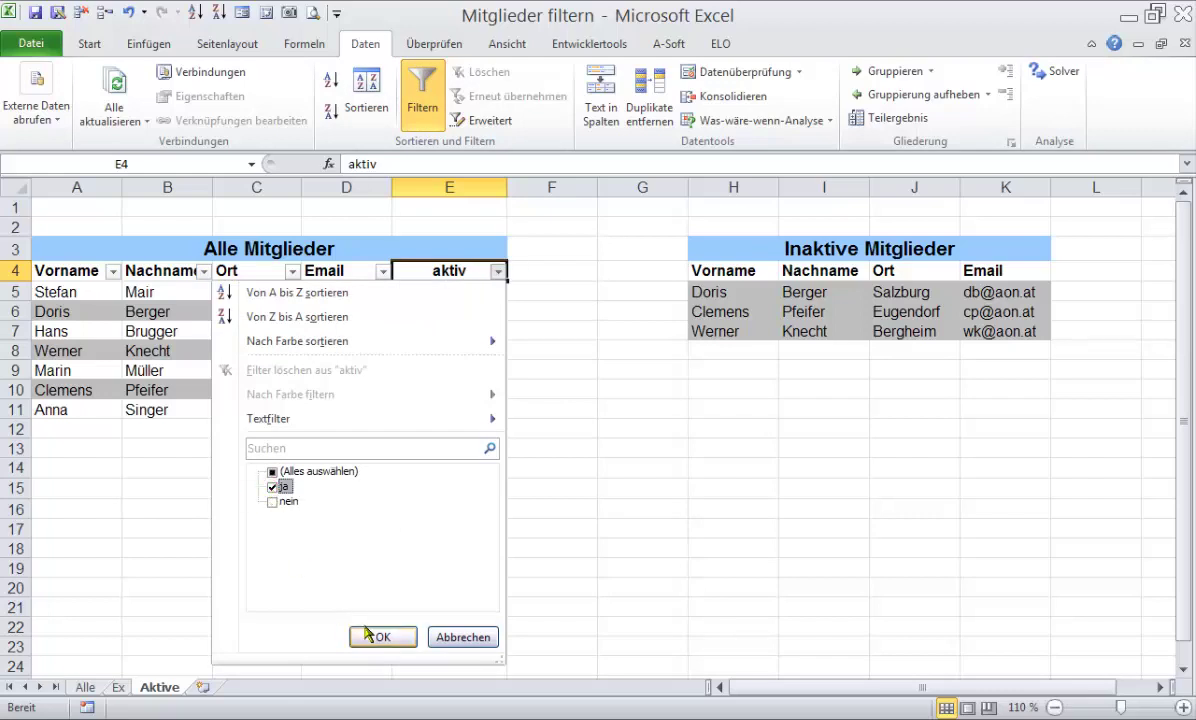
{"action": "left_click", "coordinate": [368, 634]}
{"action": "left_click", "coordinate": [350, 428]}
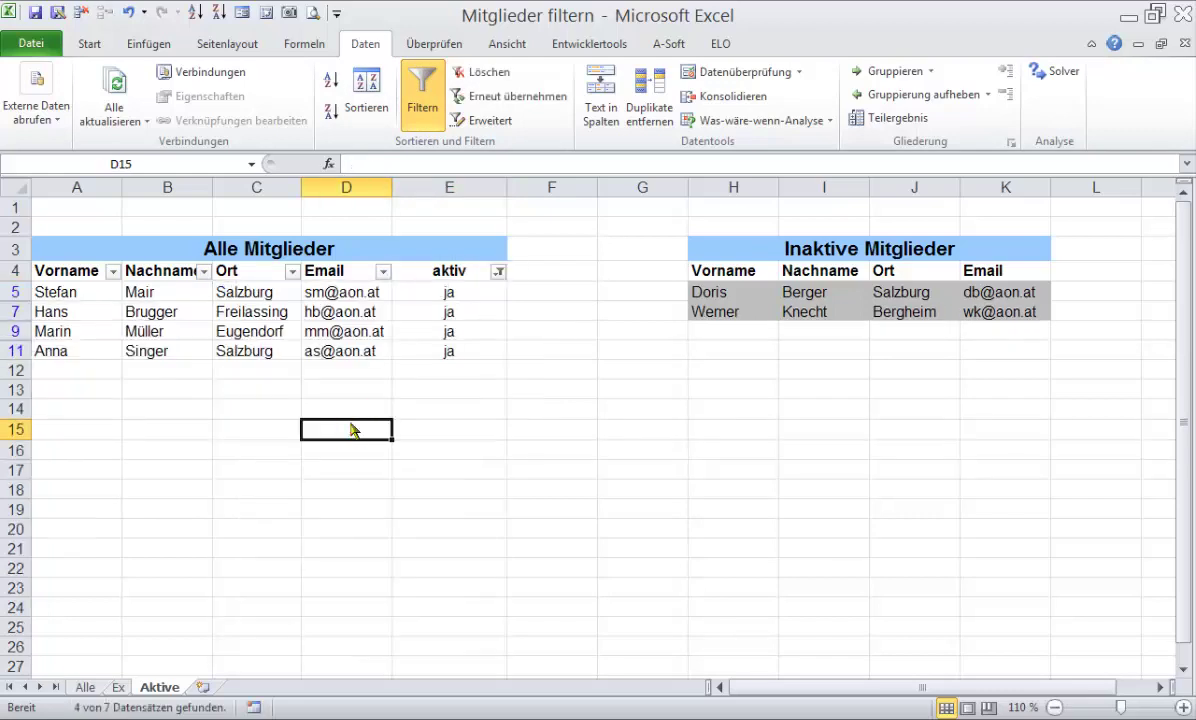